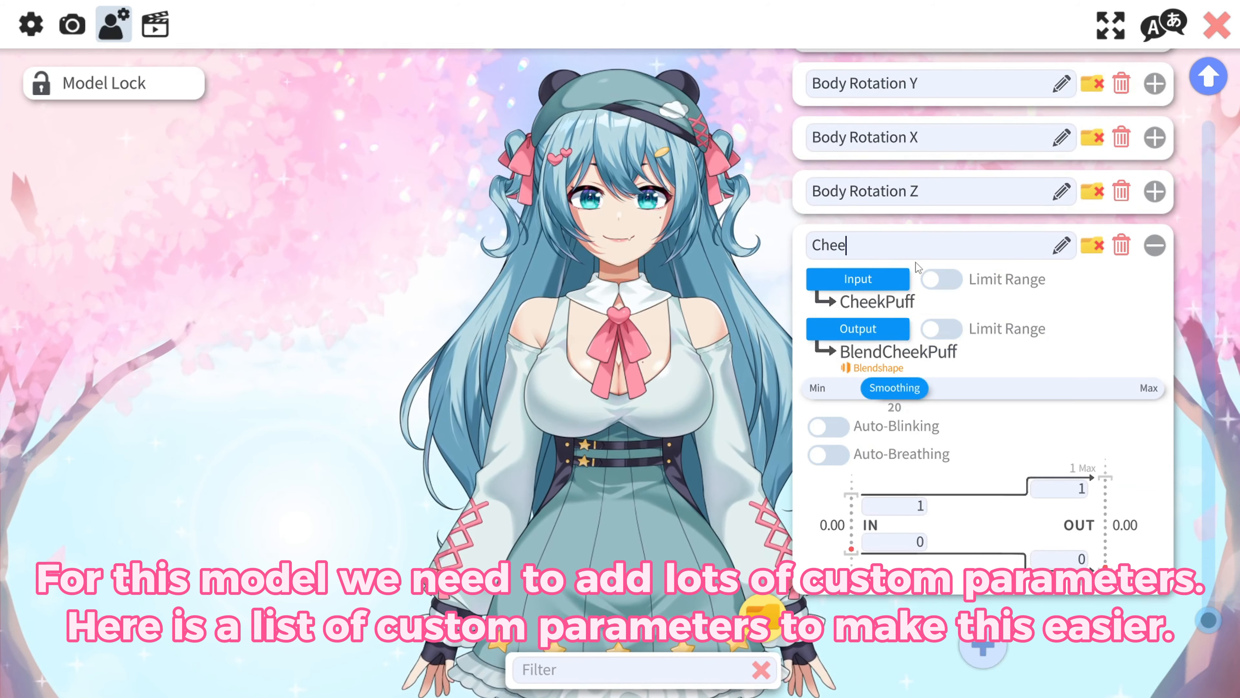
- Name the cheek parameter Cheek Puff and assign a face-tracking input to the new parameter for angry brows
text(ff)
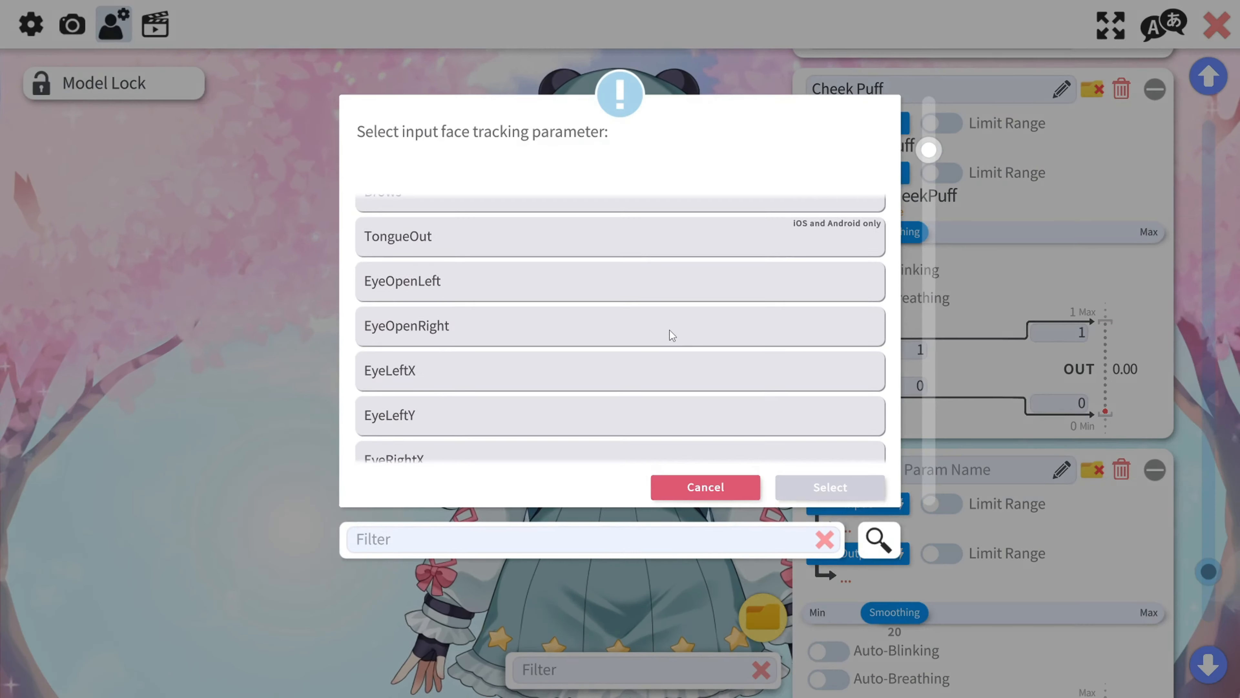
scroll(670, 330, down, 5)
click(670, 360)
click(827, 487)
click(858, 551)
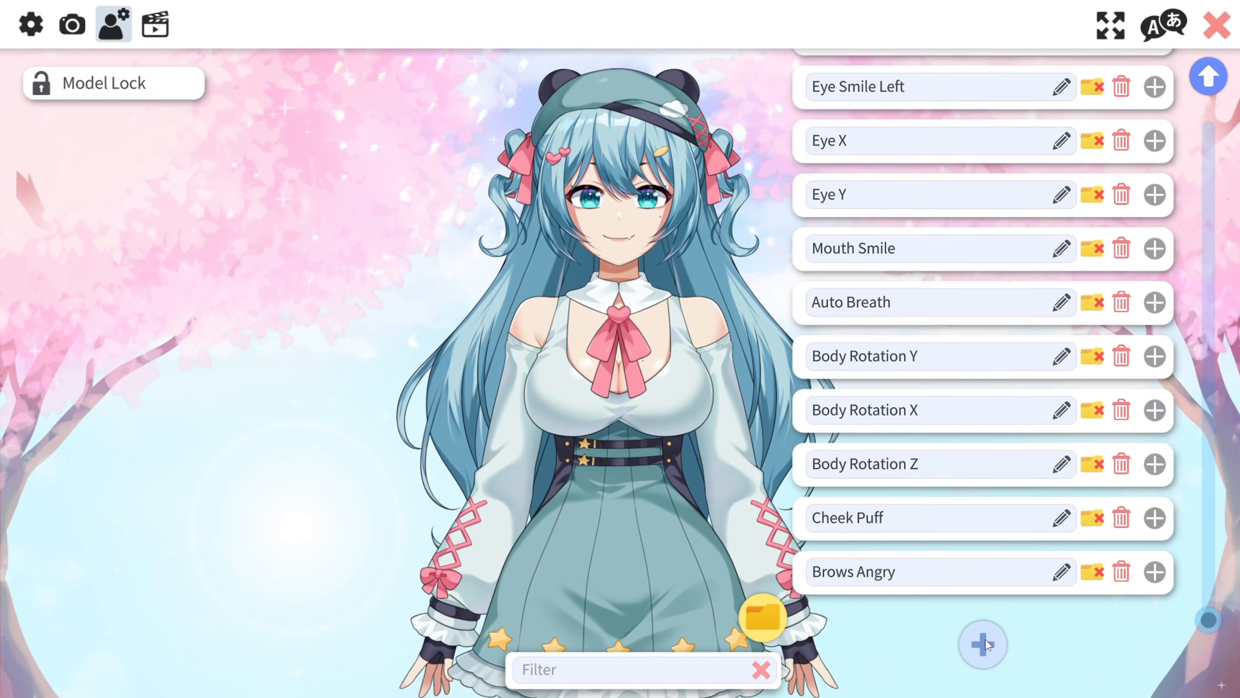
- Add custom parameters for Brows Happy, Tongue and Mouth X, including their tracking inputs
click(984, 644)
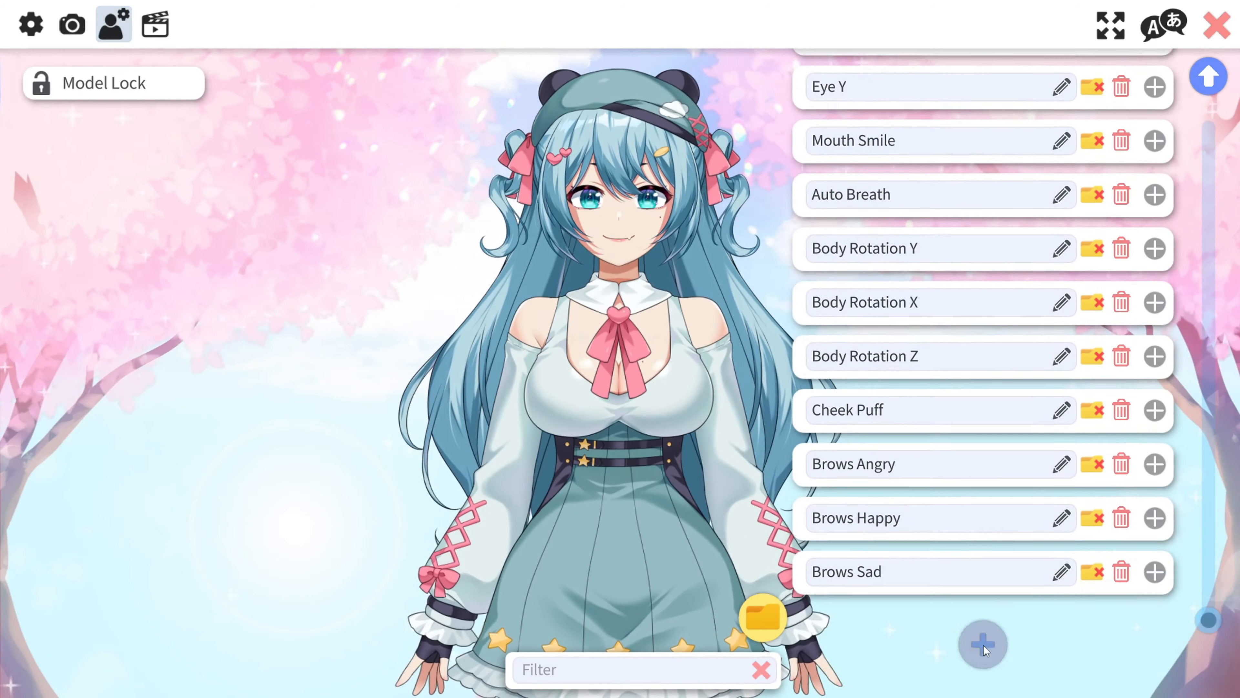
click(984, 644)
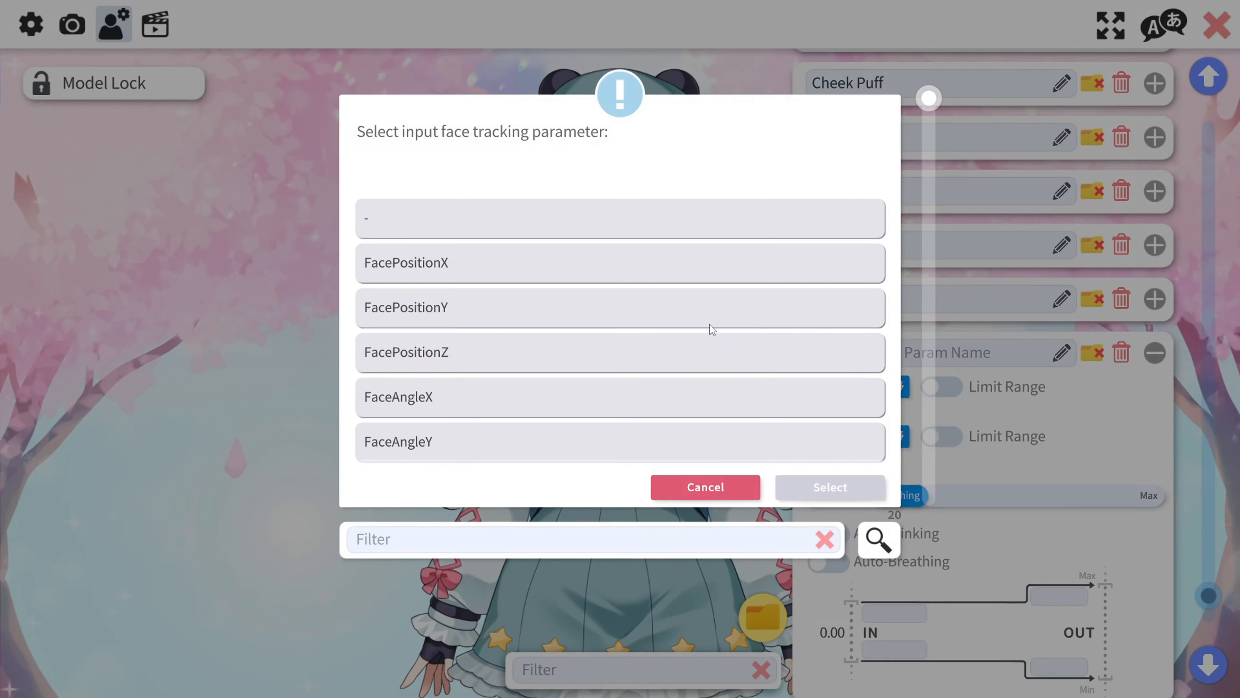
scroll(711, 328, down, 10)
scroll(712, 329, down, 5)
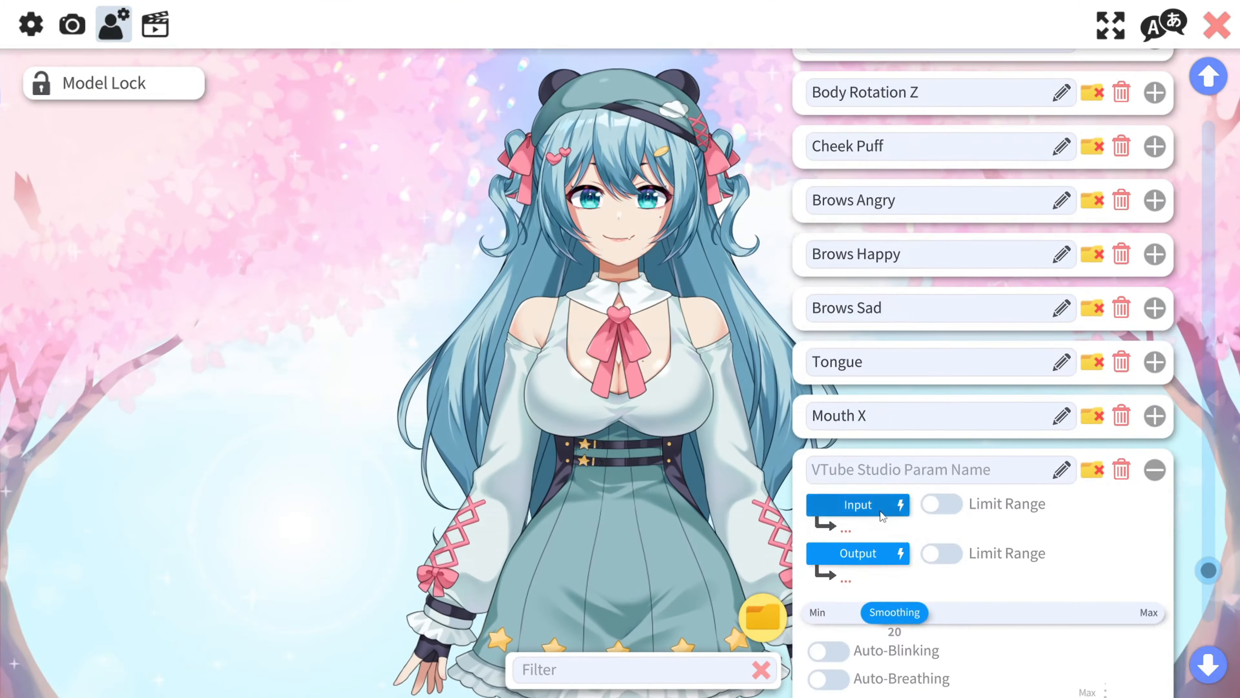
- Open the input choices for the unnamed parameter below Mouth X and look through the available tracking parameters
click(877, 508)
scroll(771, 364, down, 15)
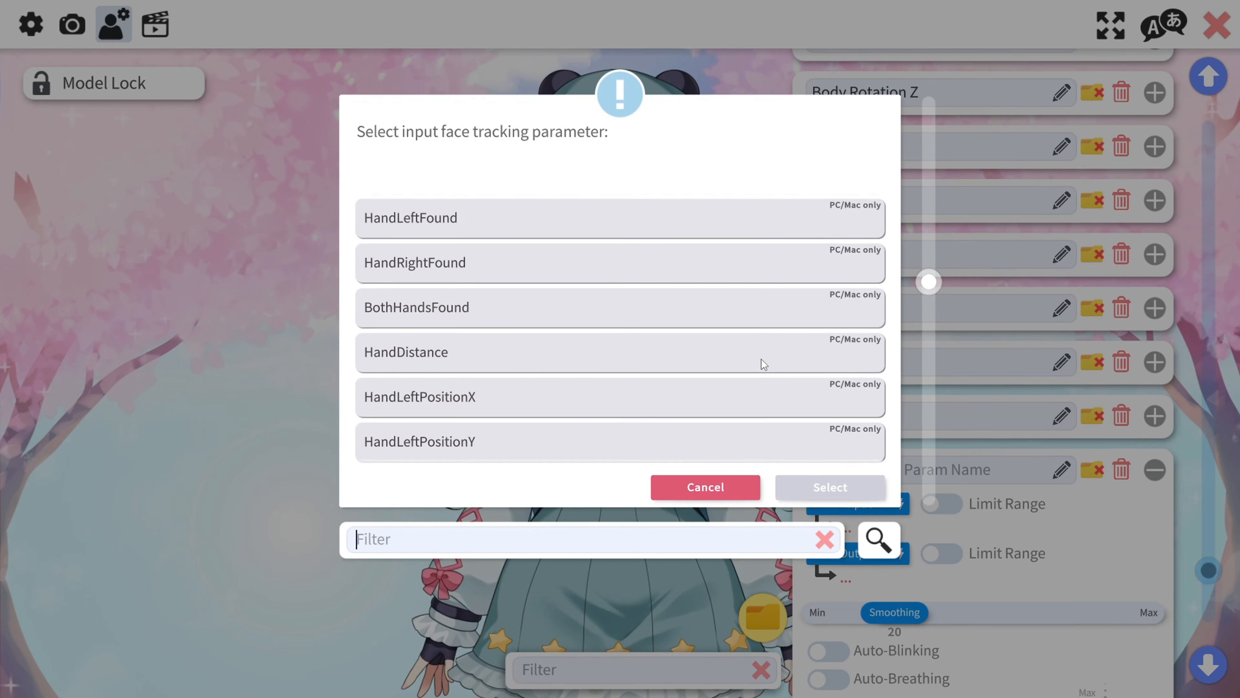
scroll(761, 358, down, 5)
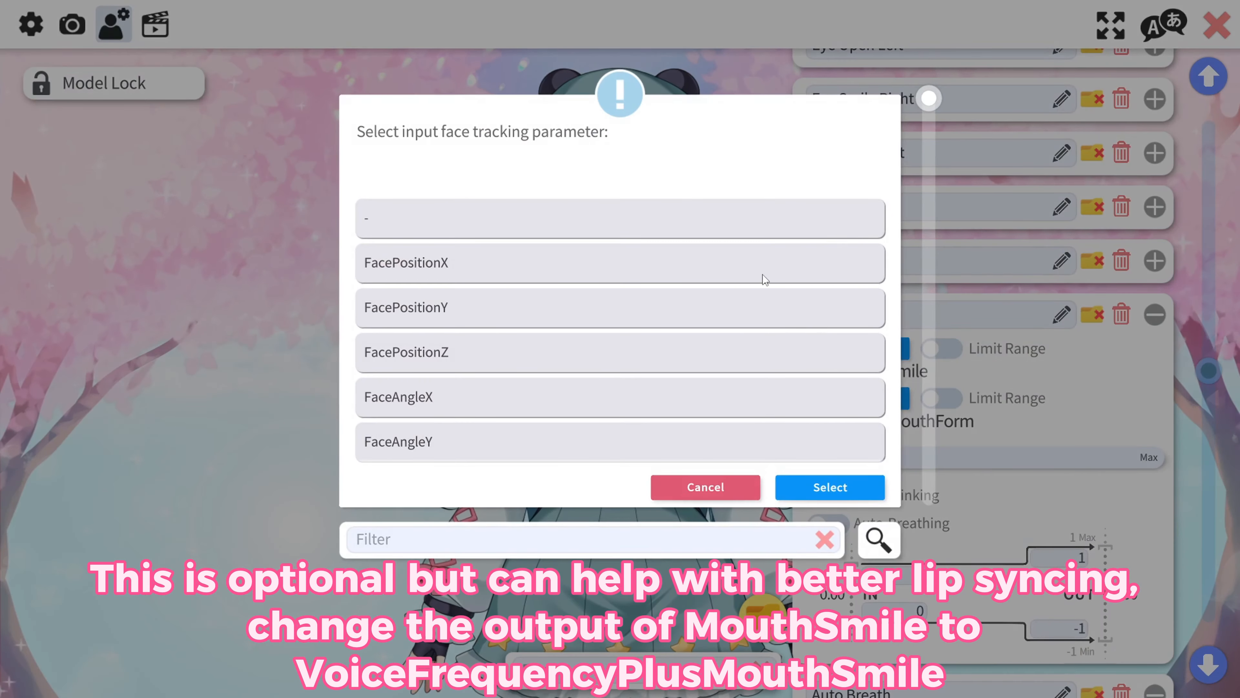
- Change the Mouth Smile parameter's tracking input to VoiceFrequencyPlusMouthSmile
scroll(762, 276, down, 2)
scroll(647, 337, down, 5)
scroll(654, 331, down, 2)
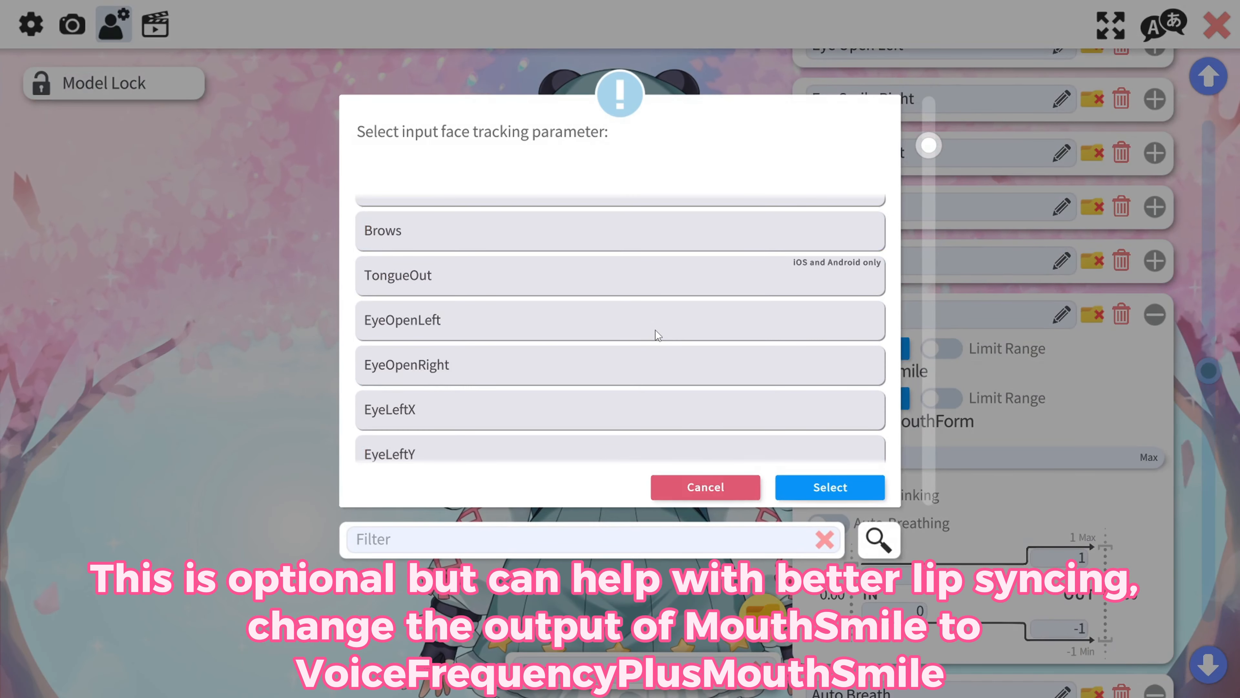
scroll(655, 330, down, 15)
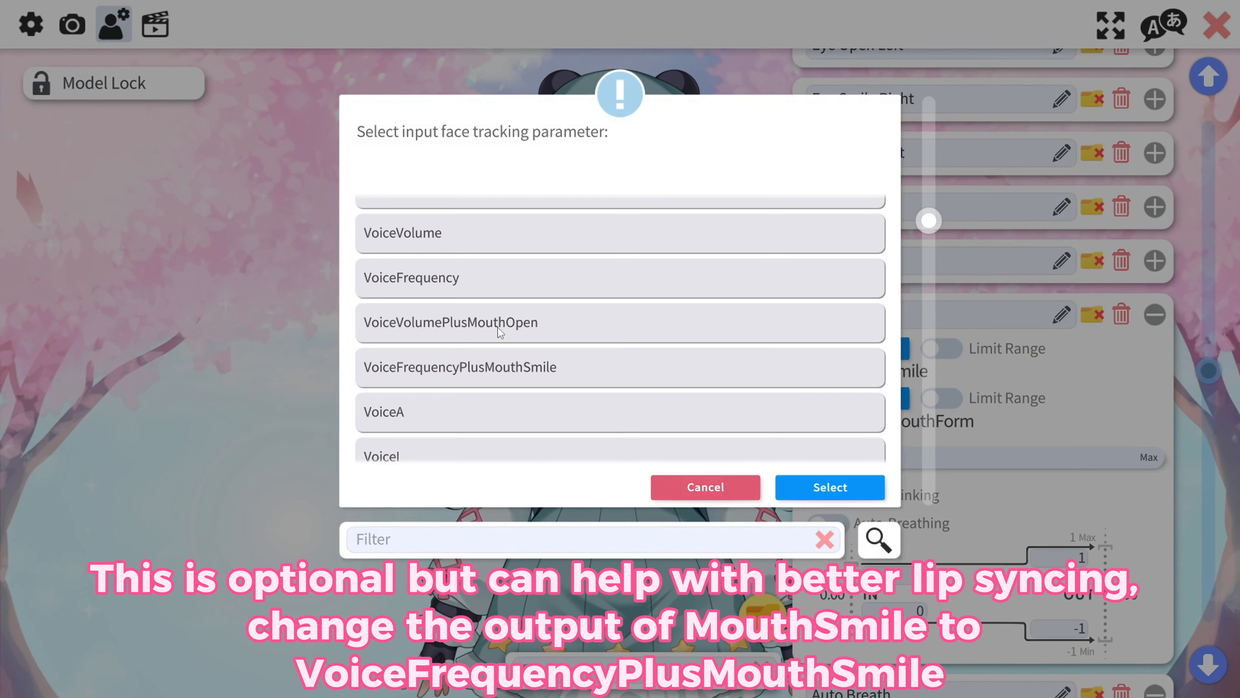
click(505, 366)
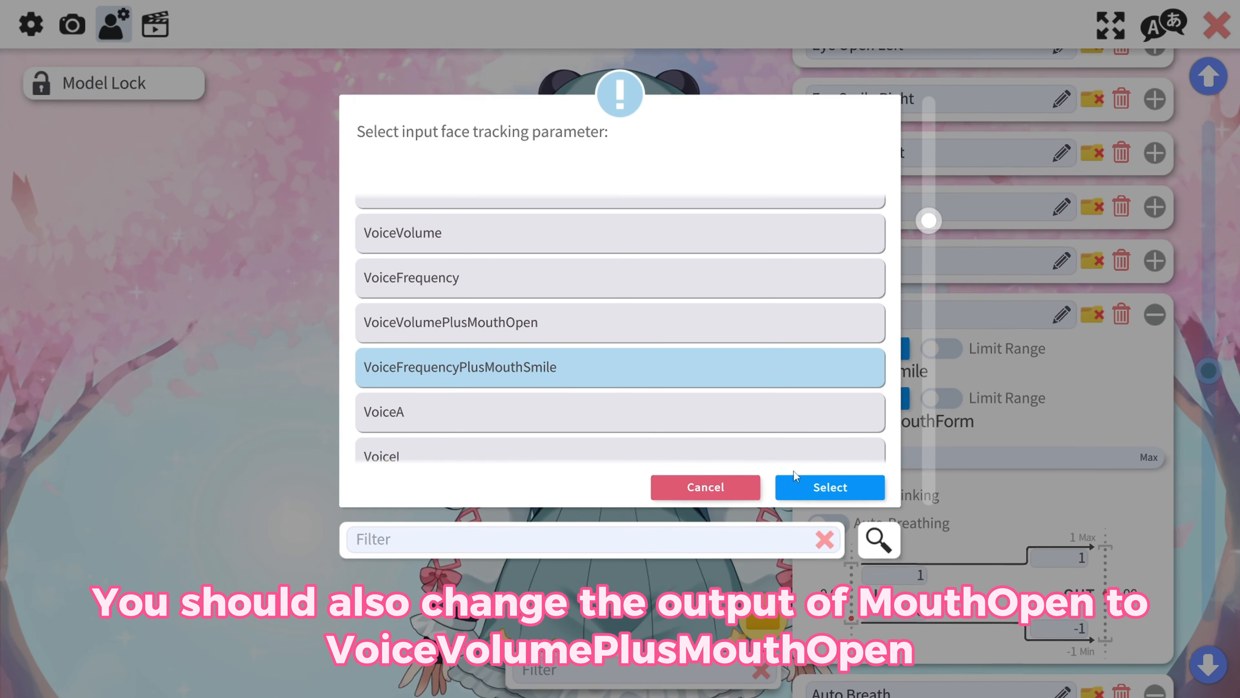
scroll(761, 414, down, 5)
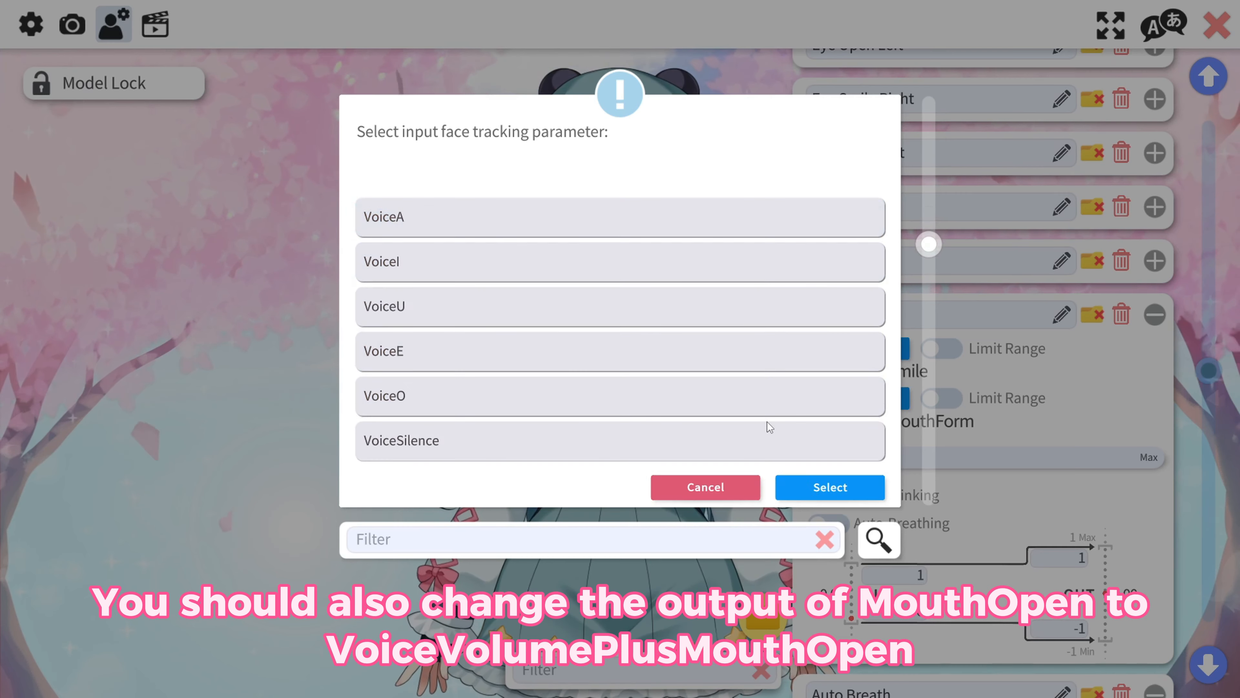
scroll(766, 421, down, 1)
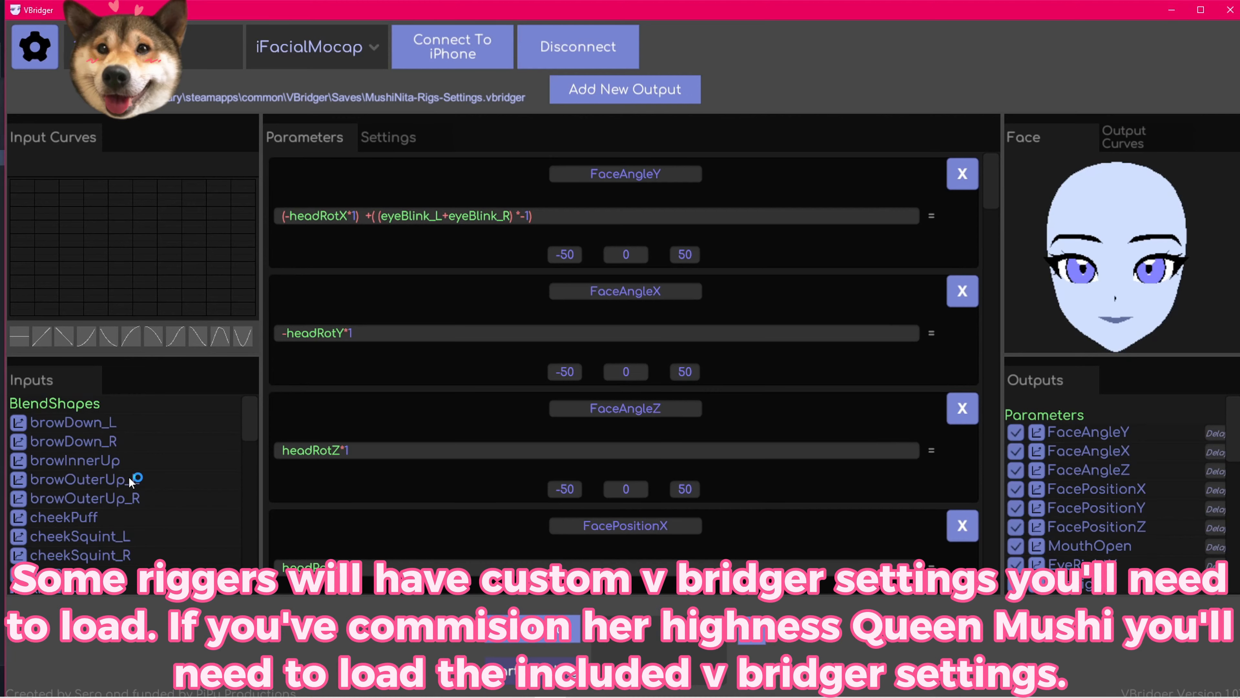
- Switch to VBridger and load the rigger's custom settings file MushiNita-Rigs-Settings.vbridger
click(41, 54)
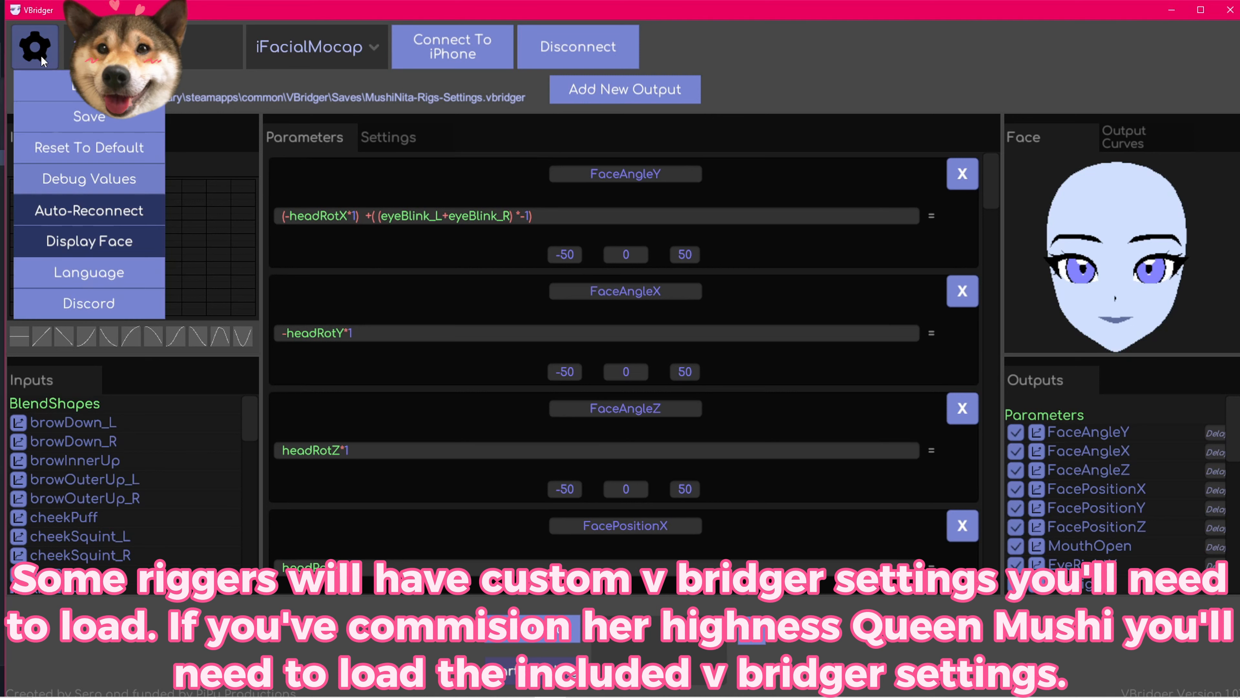
click(64, 86)
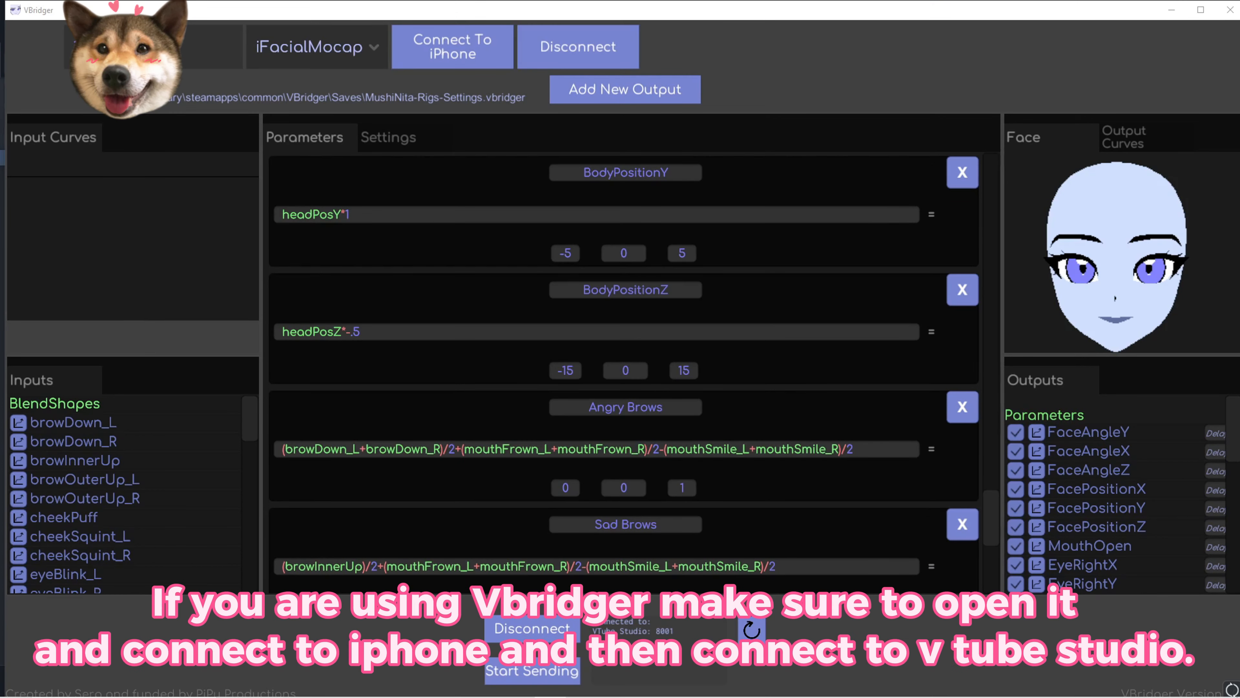
click(289, 99)
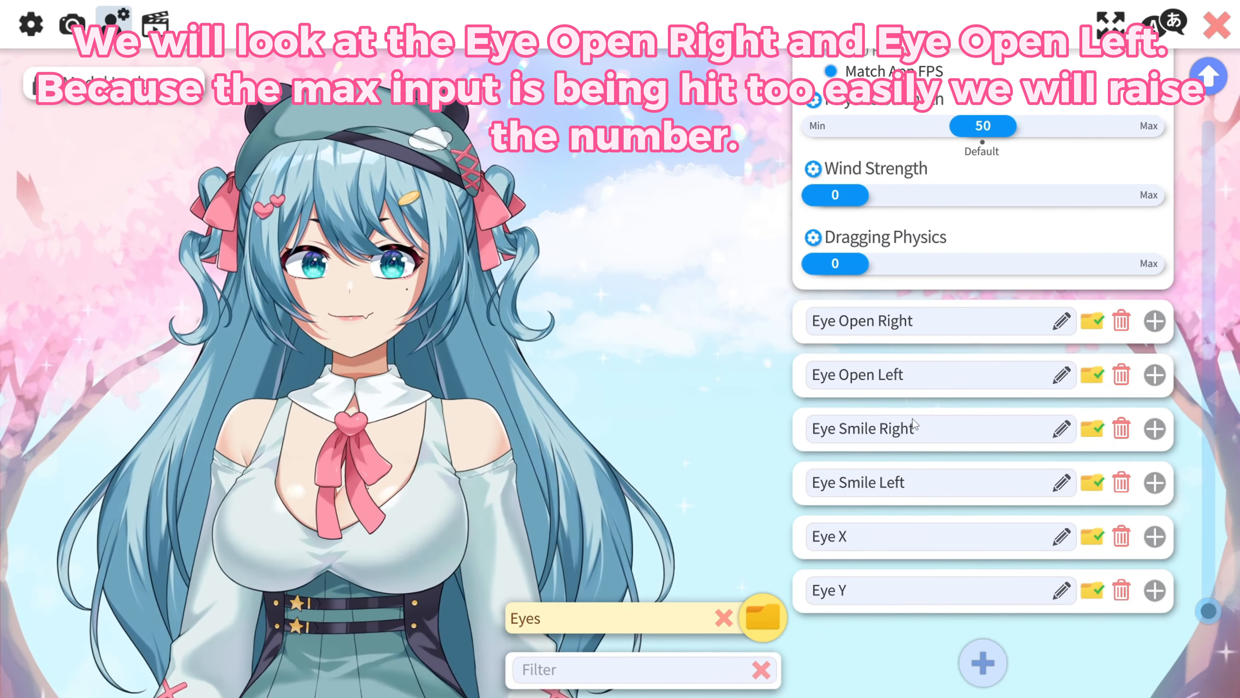
- Set the maximum input value of the Eye Open Right parameter to 1.5 and collapse its settings
click(1153, 324)
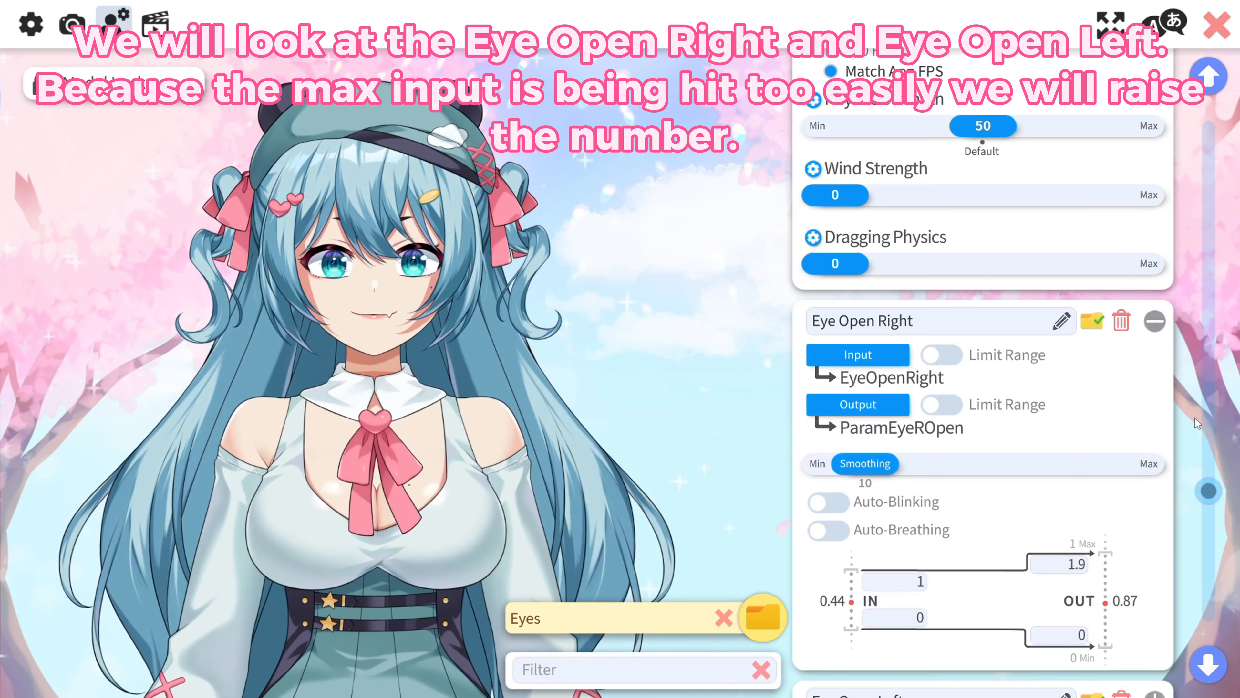
click(898, 586)
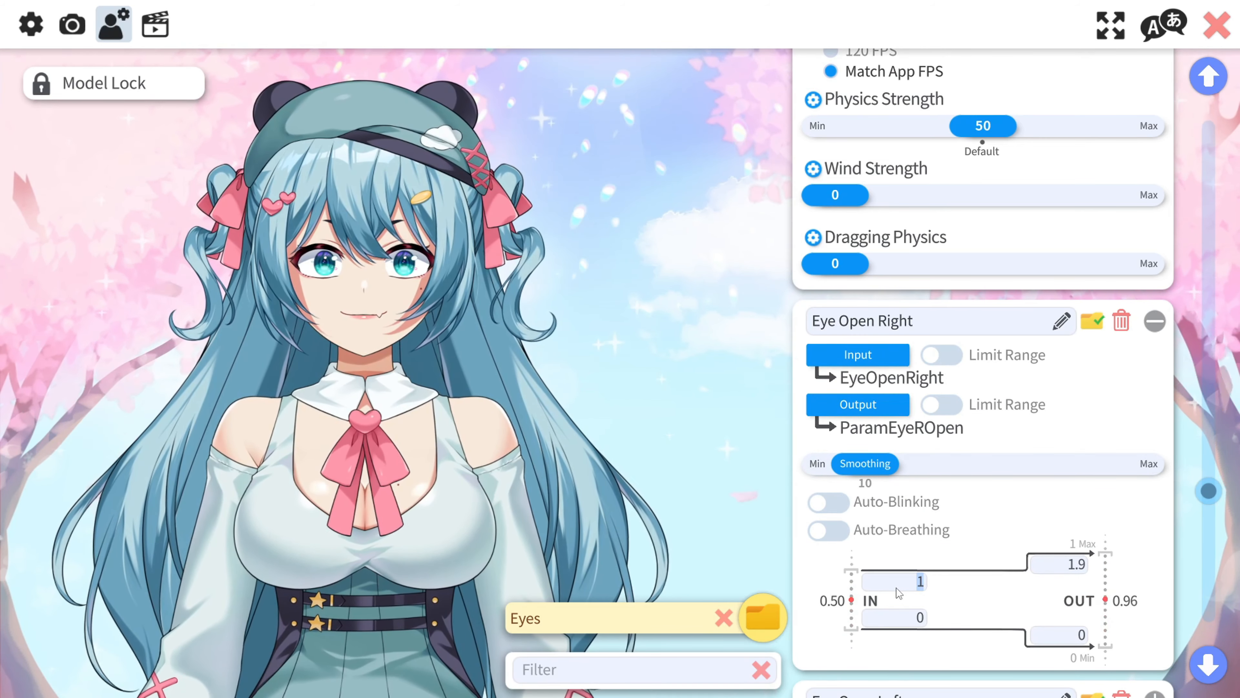
text(1.5)
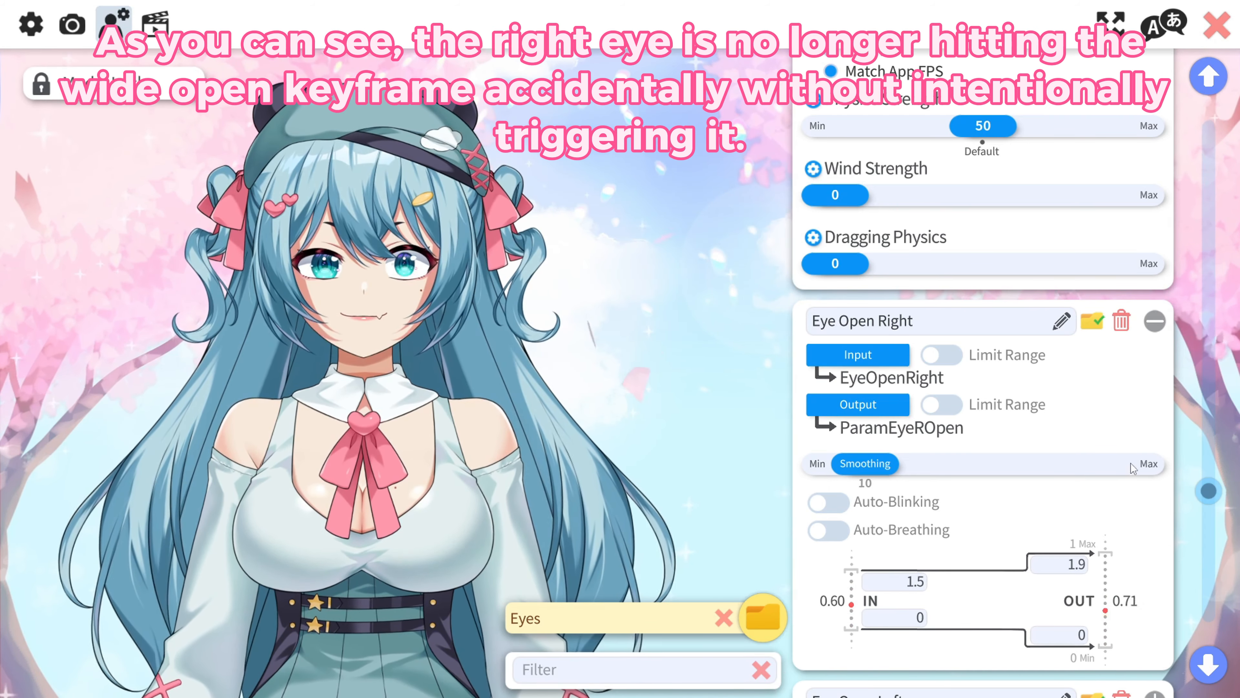
click(1155, 322)
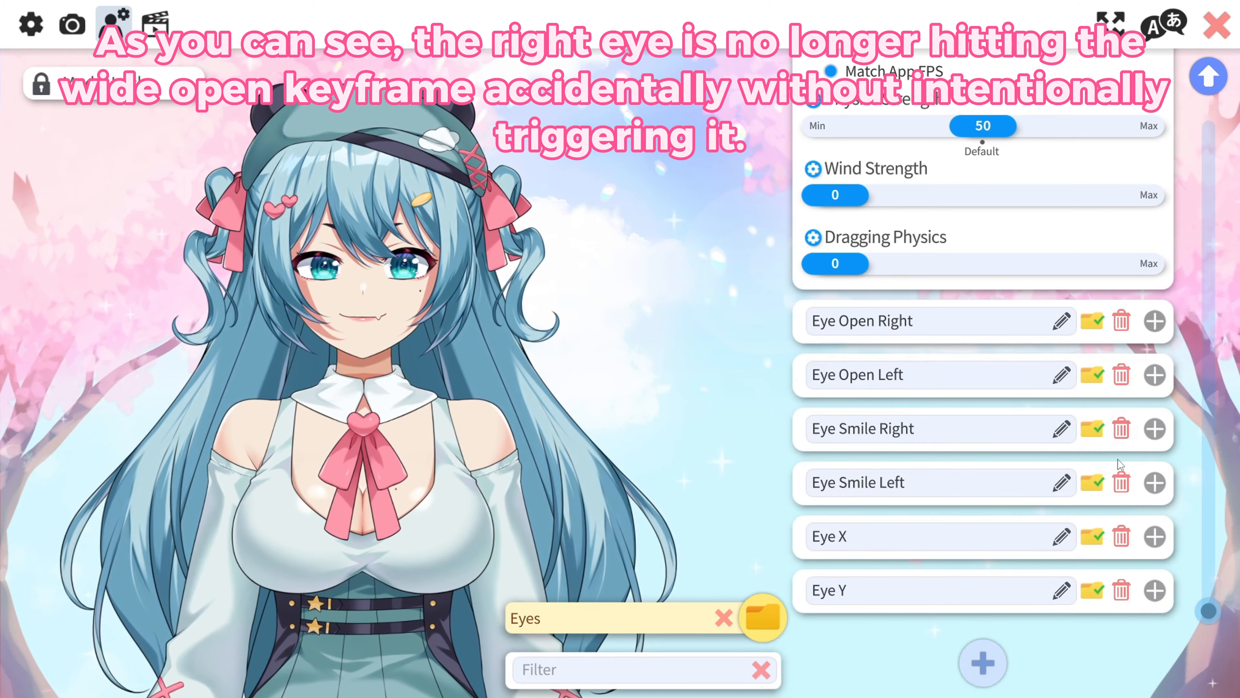
- Set the maximum input value of the Eye Open Left parameter to 1.5
click(1154, 375)
click(902, 639)
text(1.5)
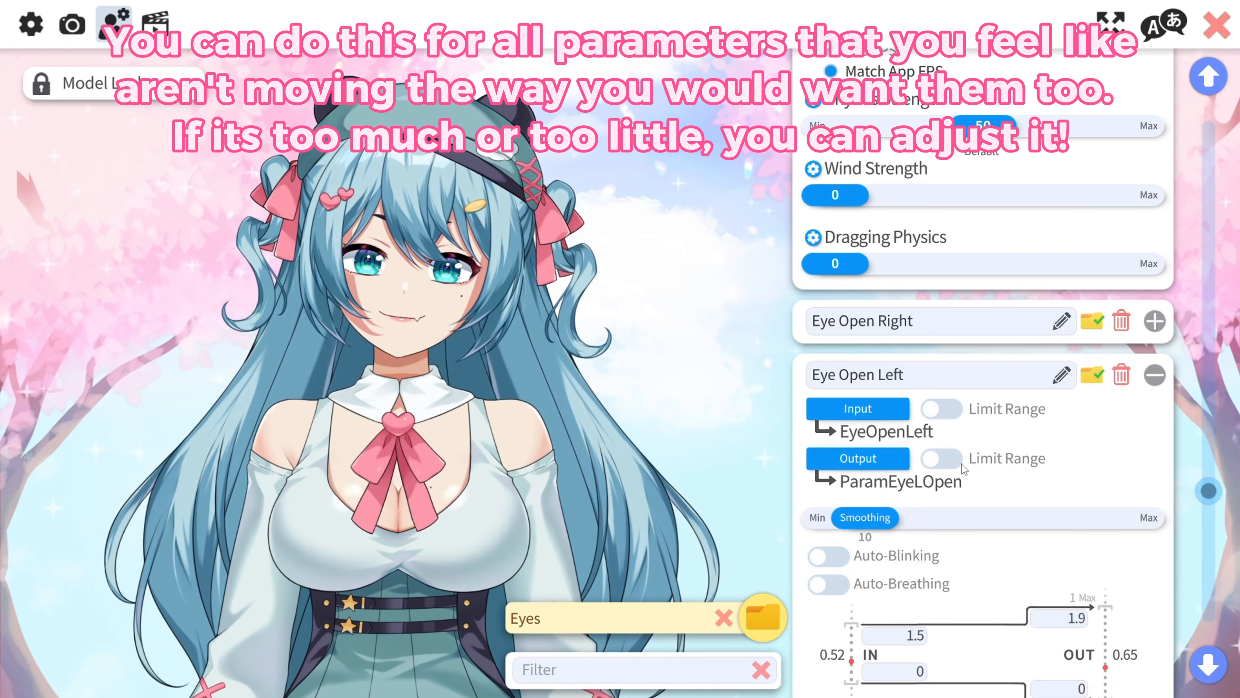
- Reopen the Eye Open Right parameter's settings and set its minimum input value to .3
click(1155, 324)
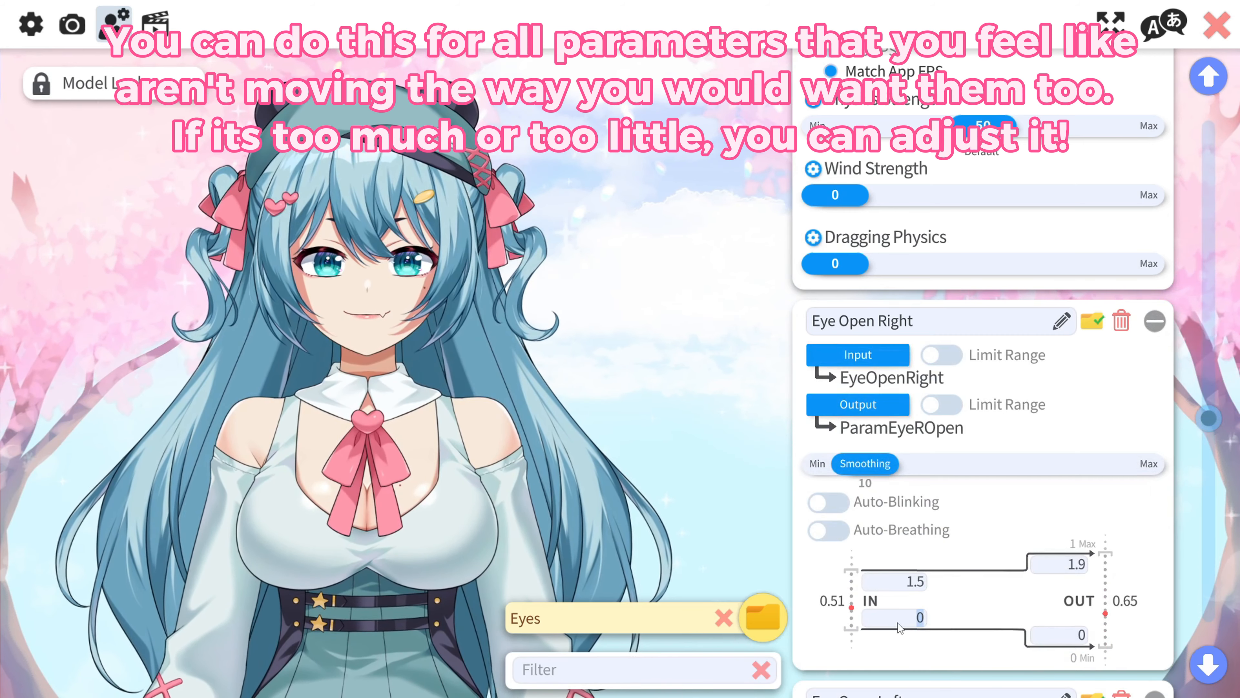
text(.3)
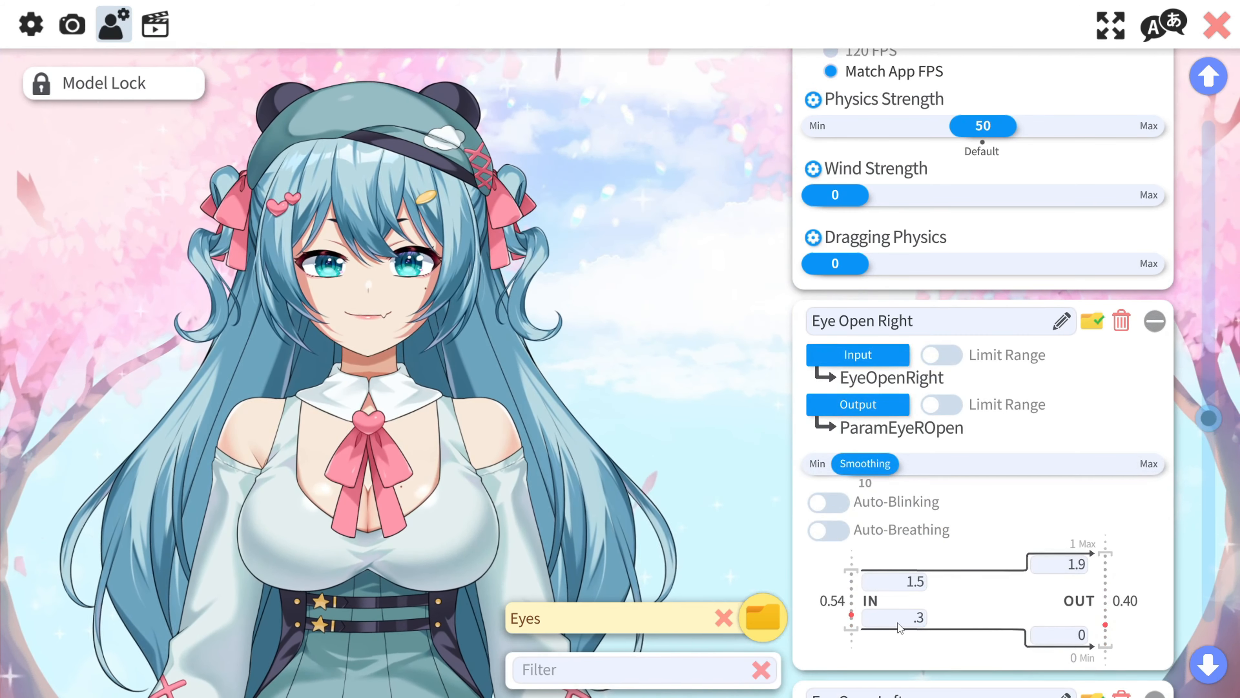
click(898, 623)
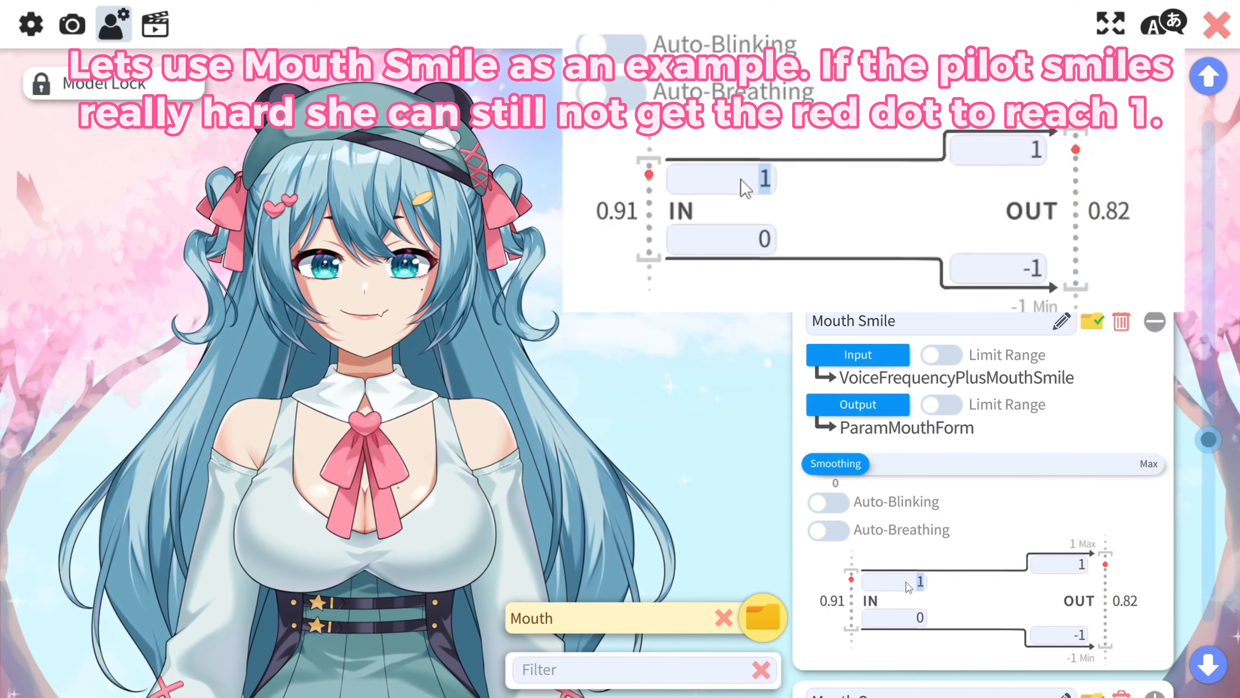
- Set the Mouth Smile parameter's maximum input to .8 and its minimum input to .55, then raise the minimum to .6
text(.8)
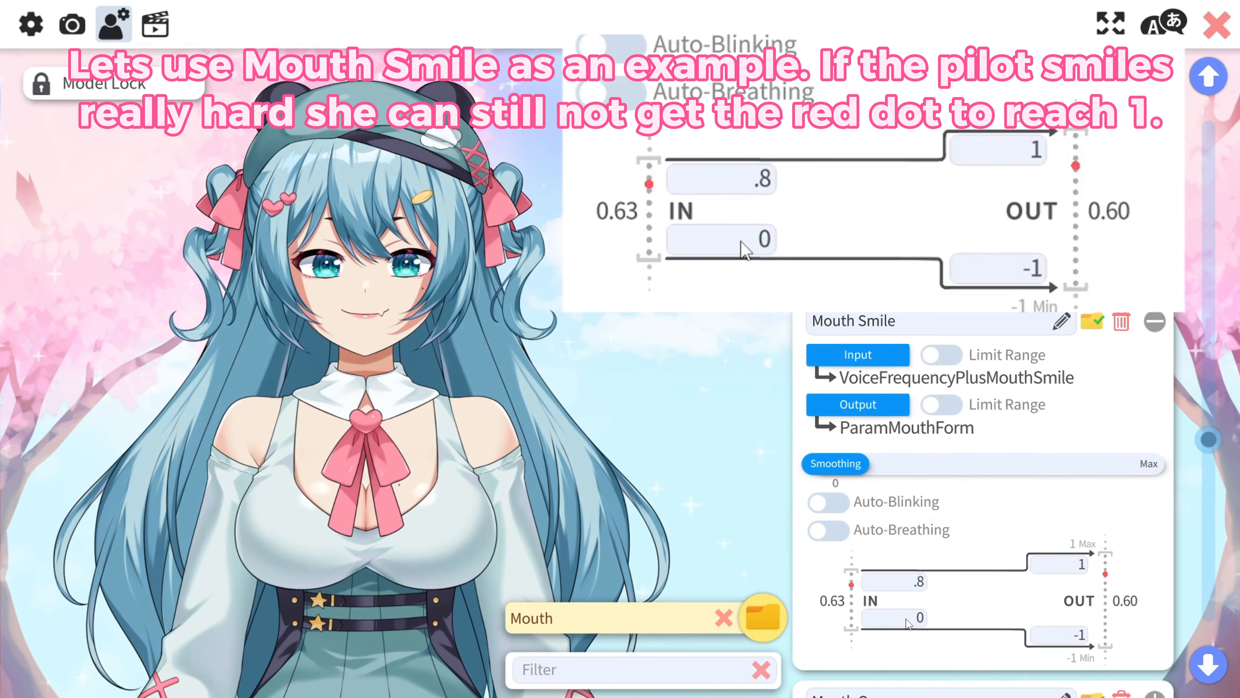
click(746, 239)
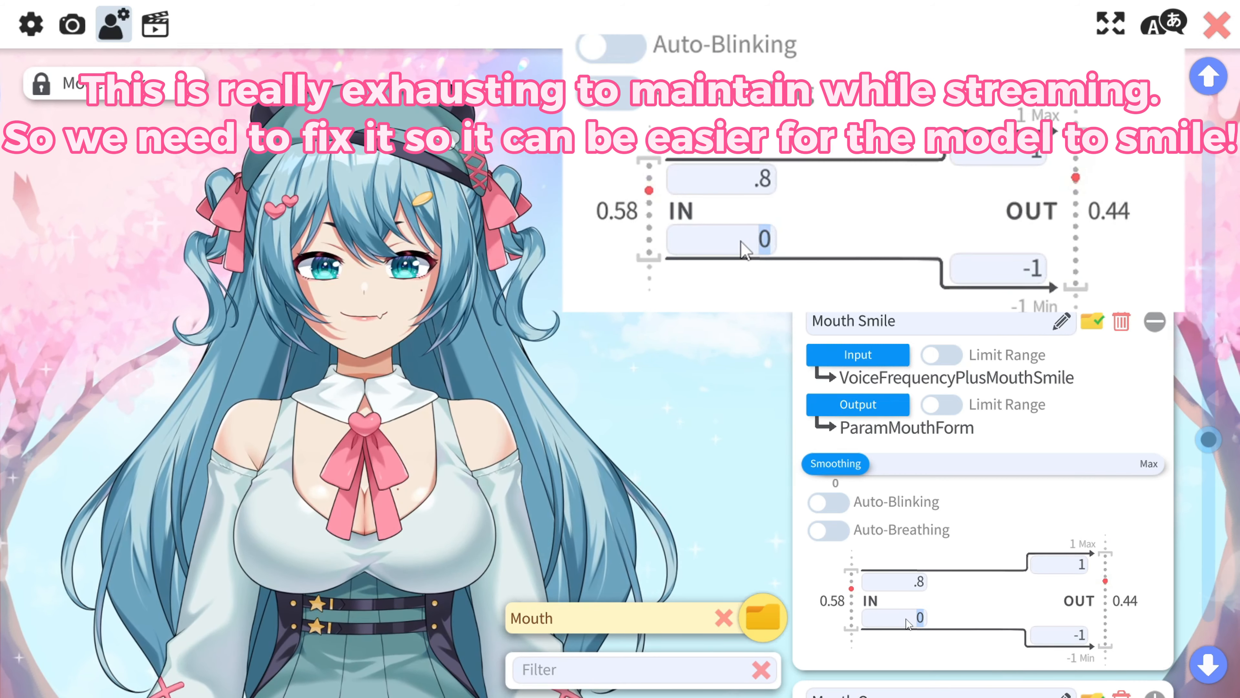
text(.55)
key(Return)
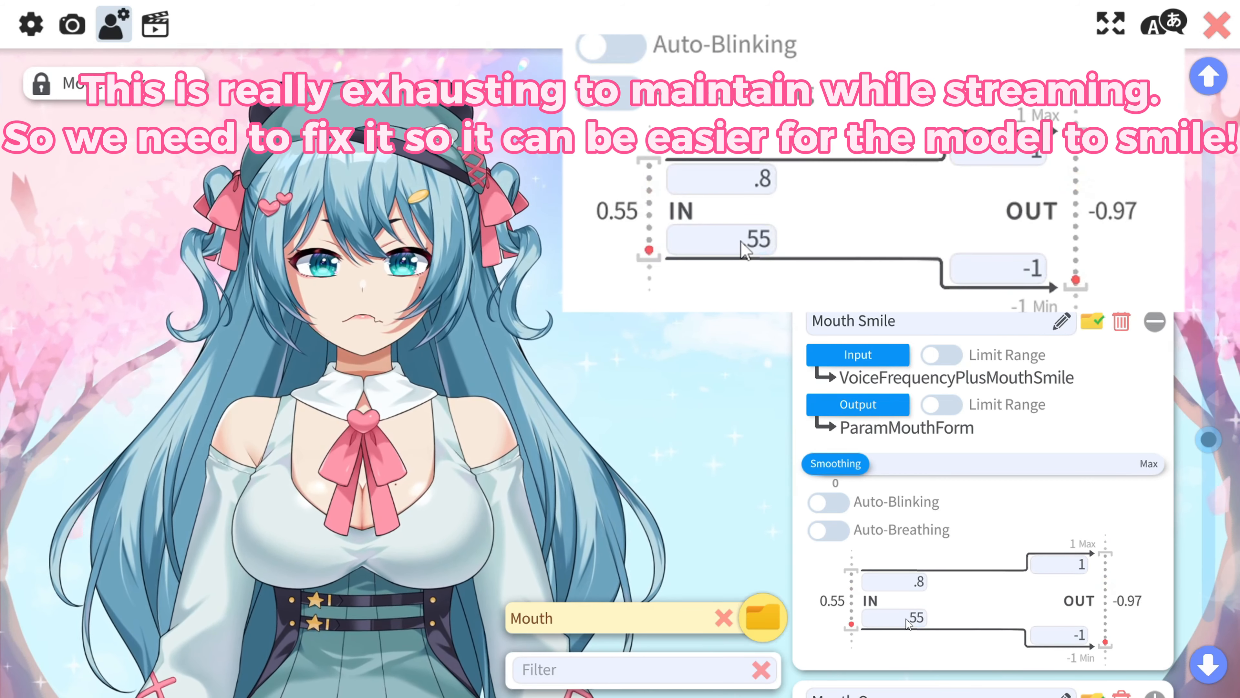
click(746, 239)
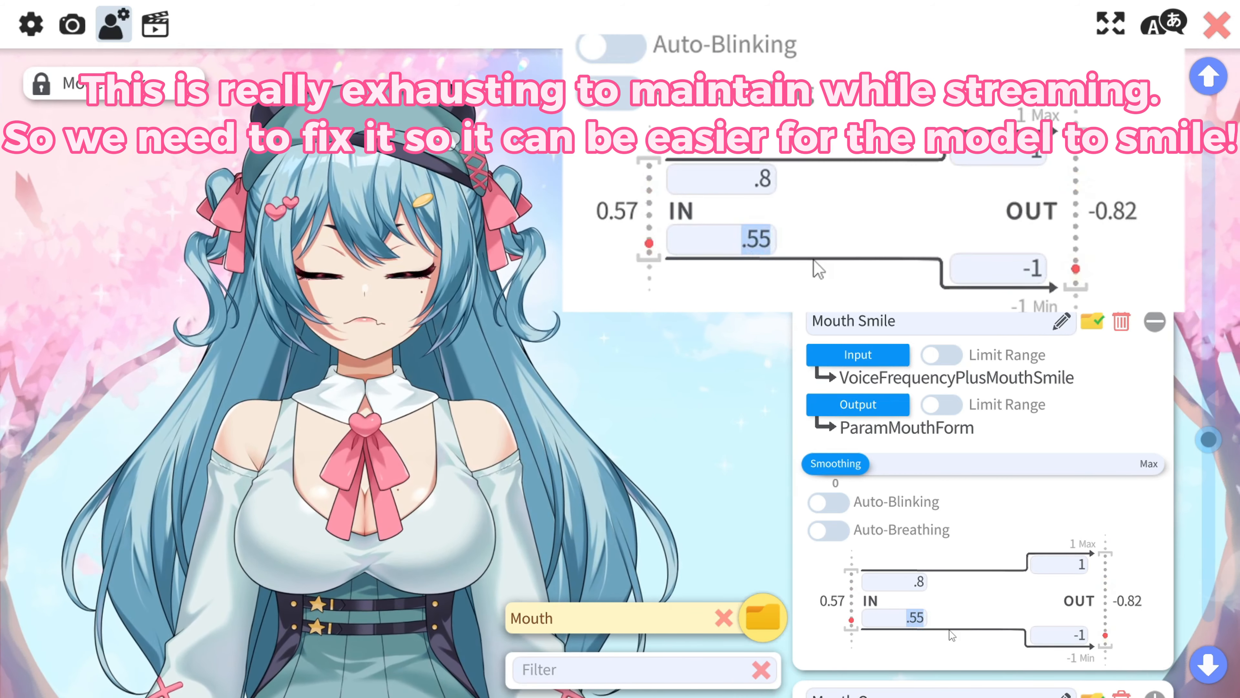
text(.6)
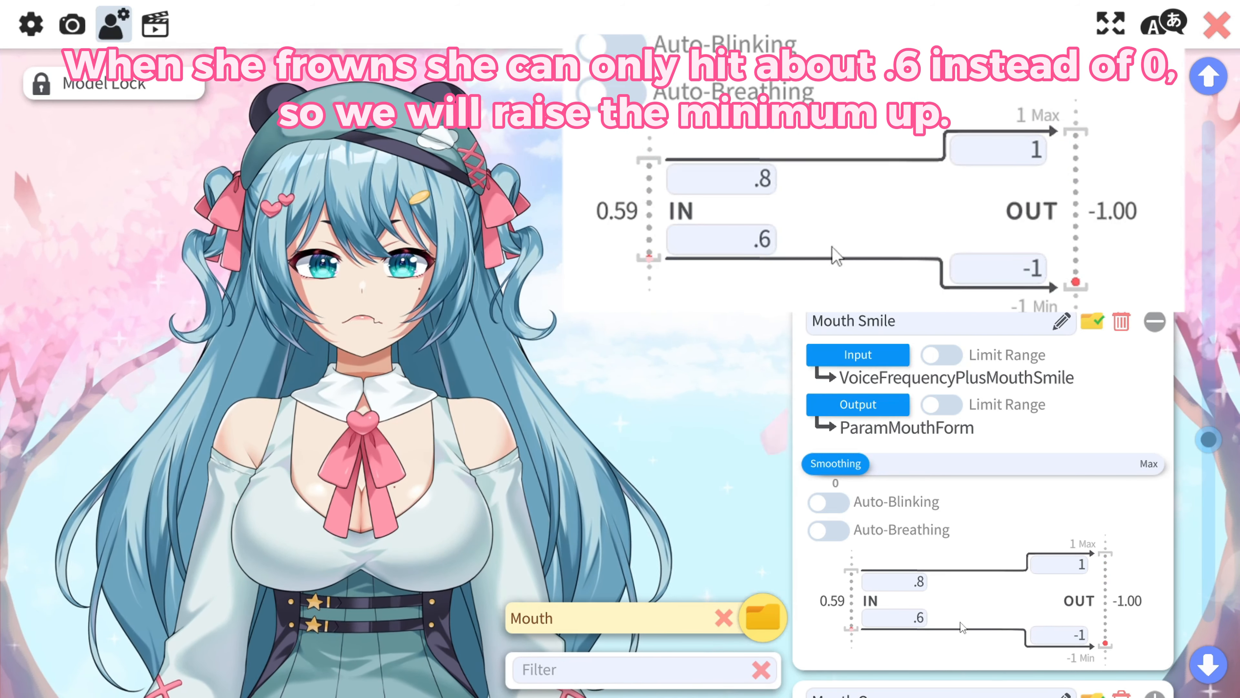
- Set the Mouth Smile parameter's maximum input to .7 and re-enter its minimum input value
click(897, 587)
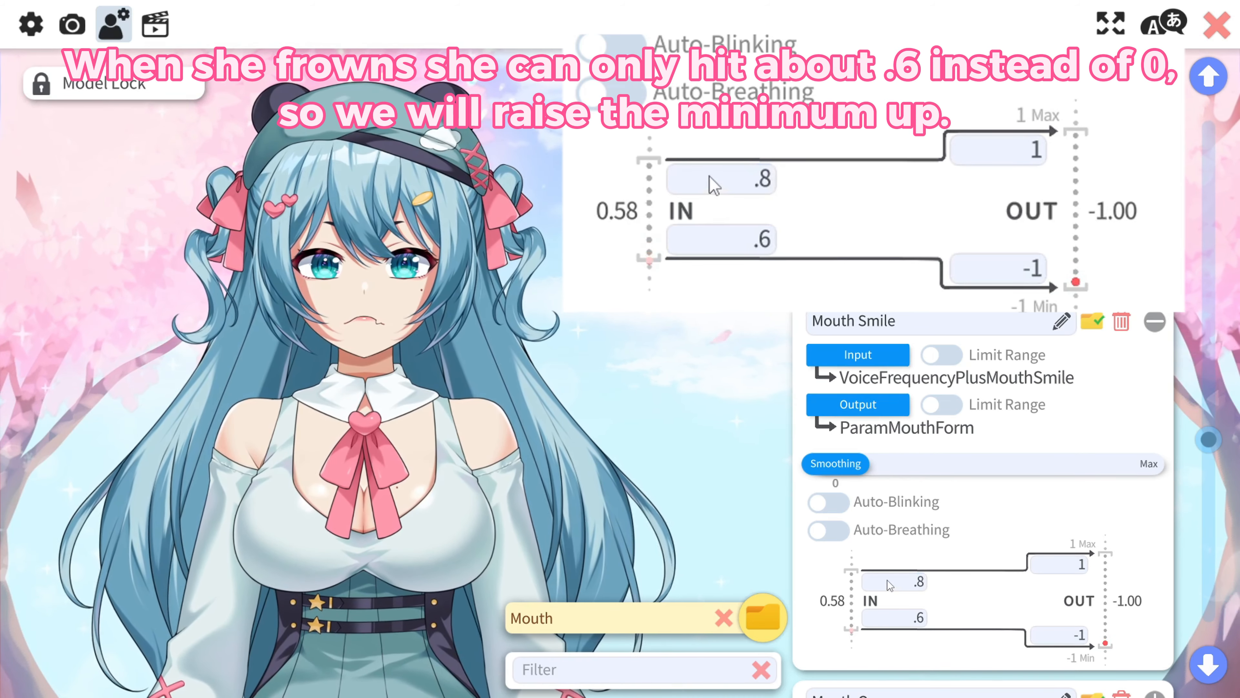
text(.7)
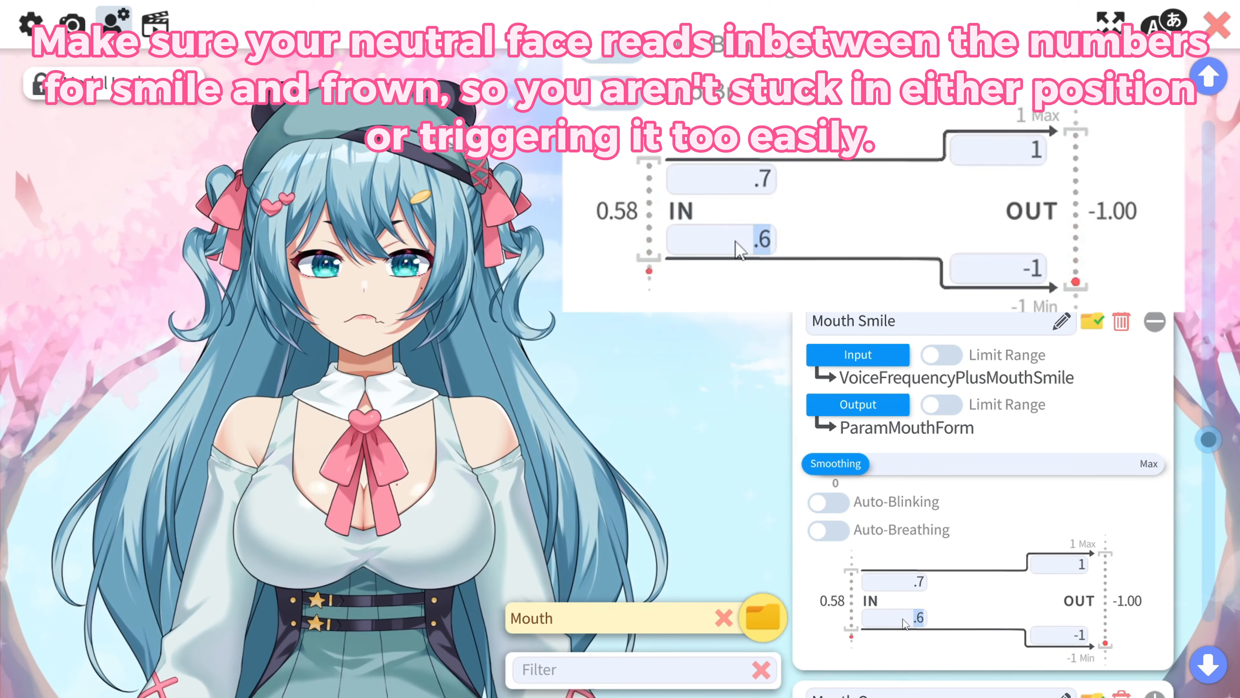
text(3)
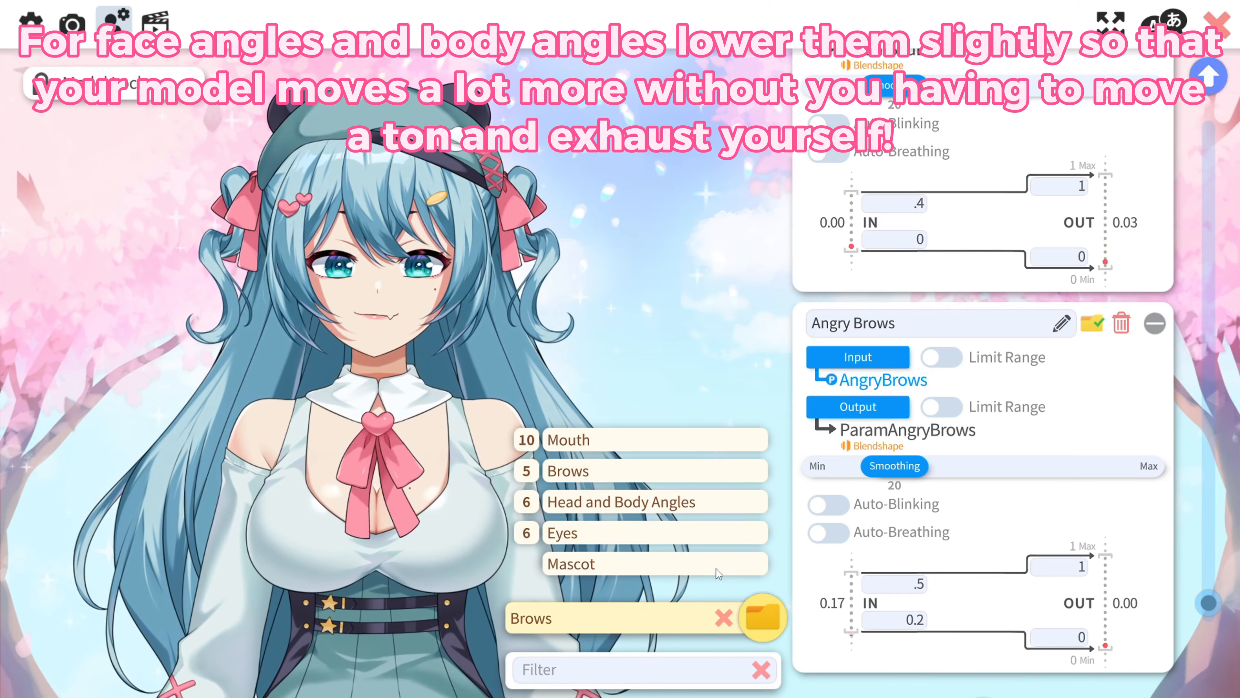
- In the Head and Body Angles folder, set Face Left/Right Rotation's input range to a maximum of 20 and a minimum of -20
click(658, 505)
scroll(962, 504, down, 3)
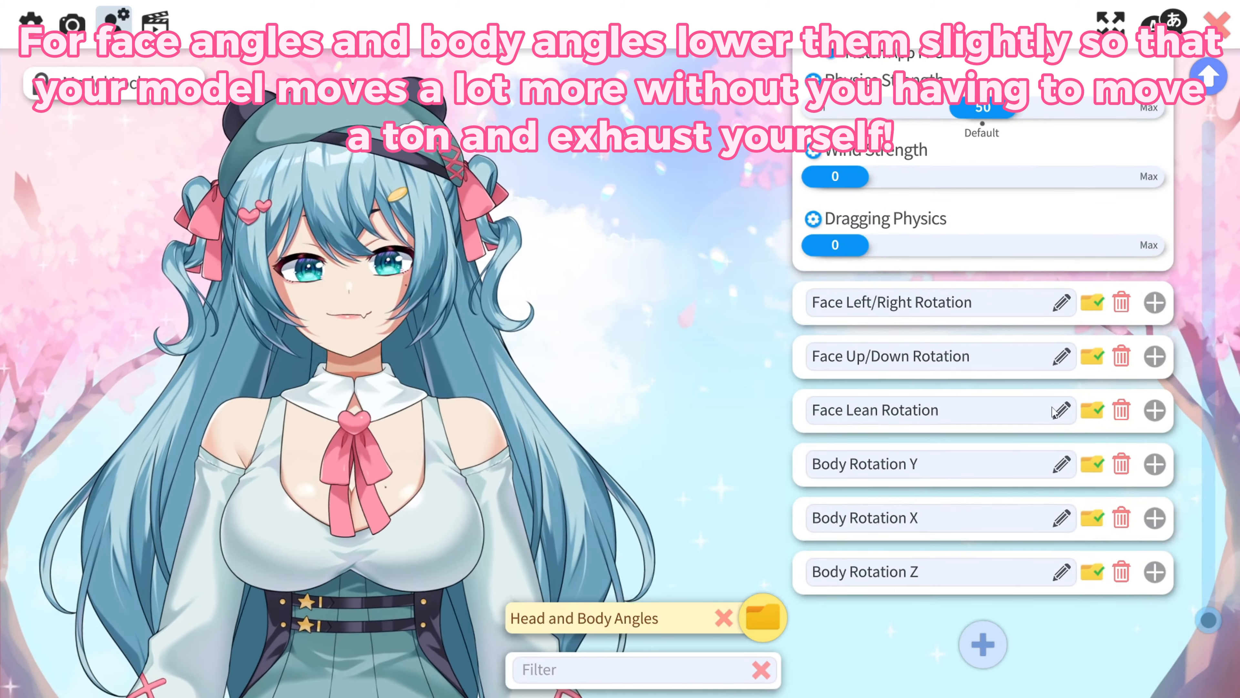
click(1155, 302)
scroll(1123, 420, down, 3)
double_click(916, 367)
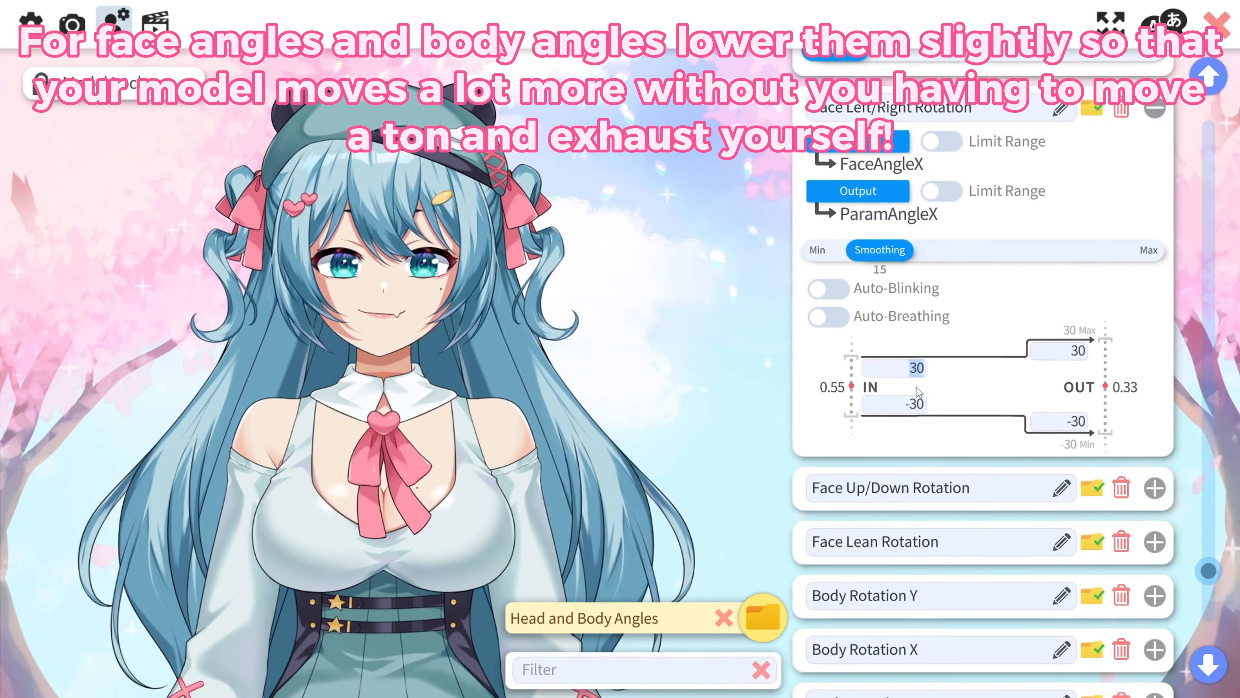
text(20)
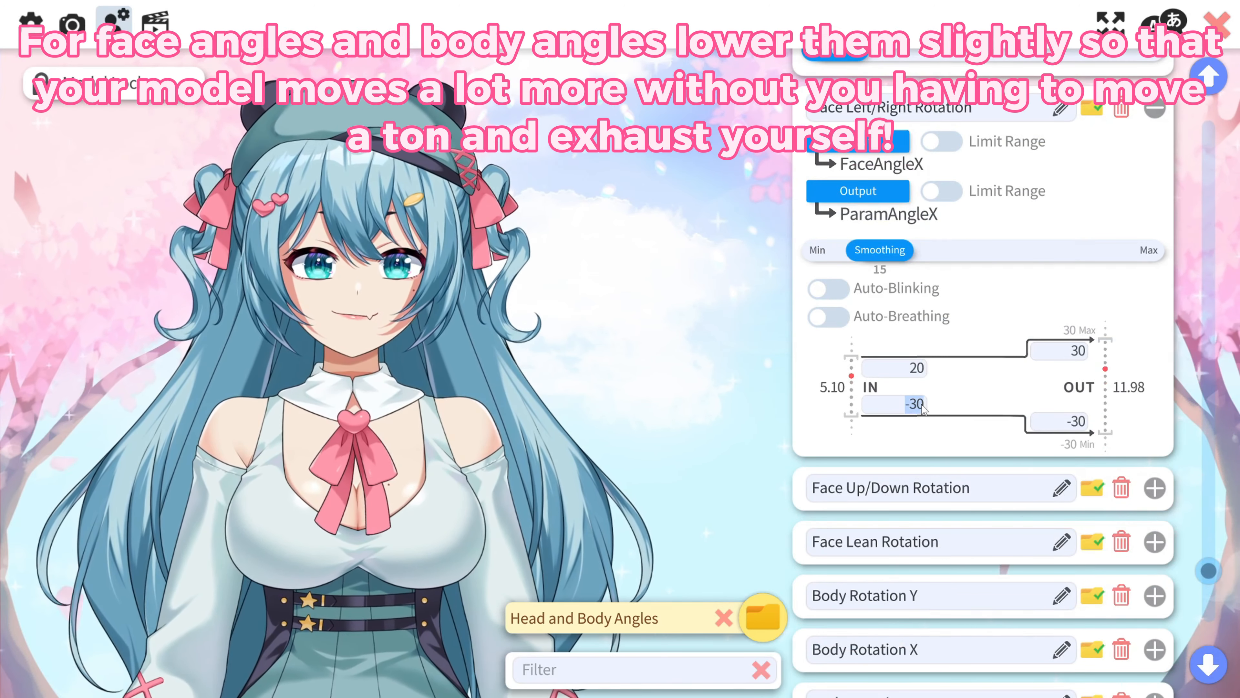
key(BackSpace)
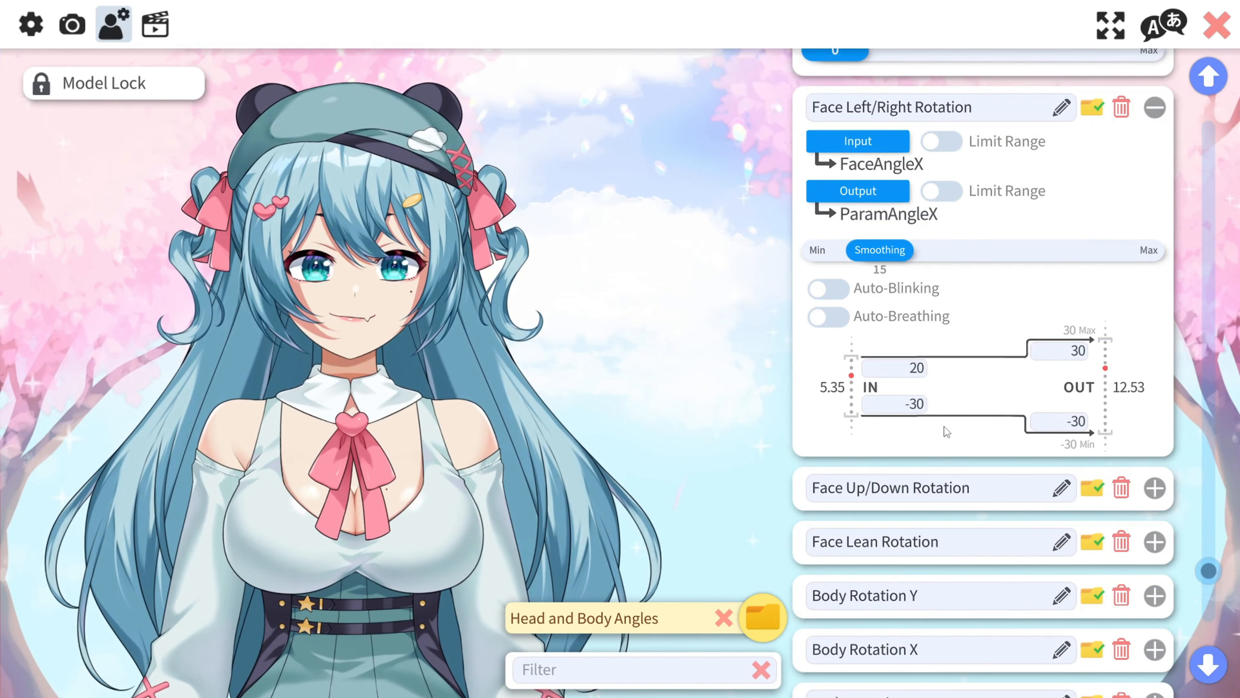
text(-20)
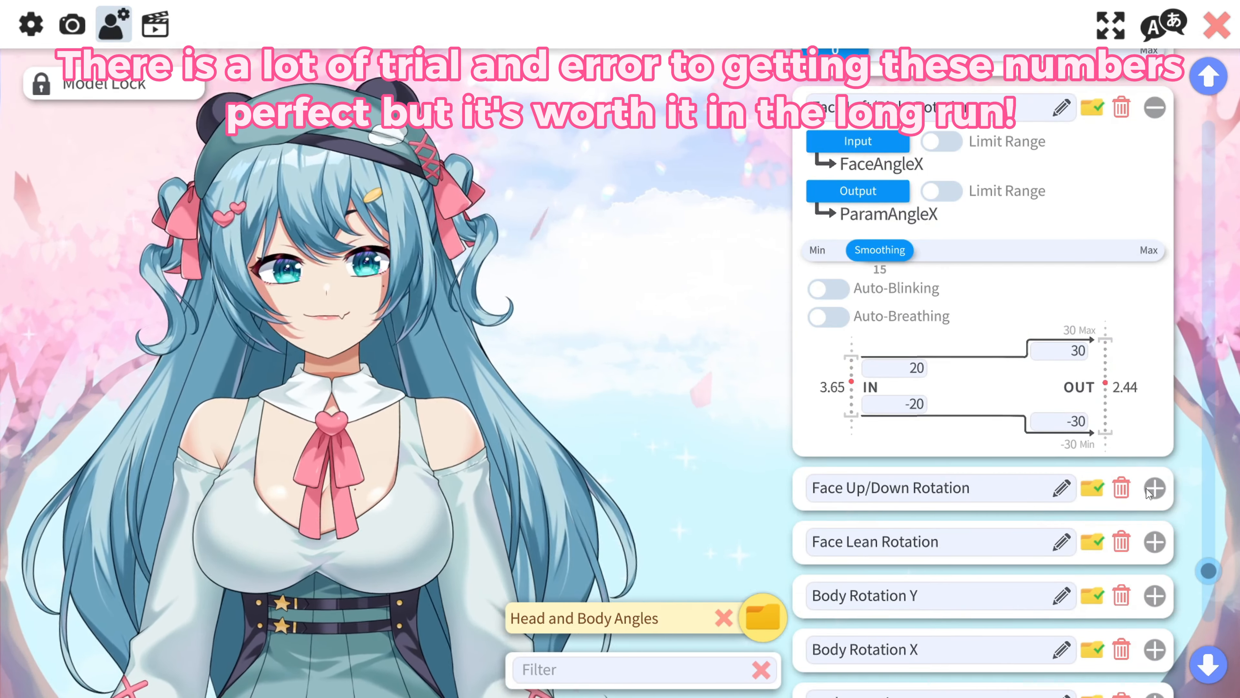
- Set Face Up/Down Rotation's input range to a maximum of 10 and a minimum of -10
click(1155, 488)
scroll(956, 596, down, 3)
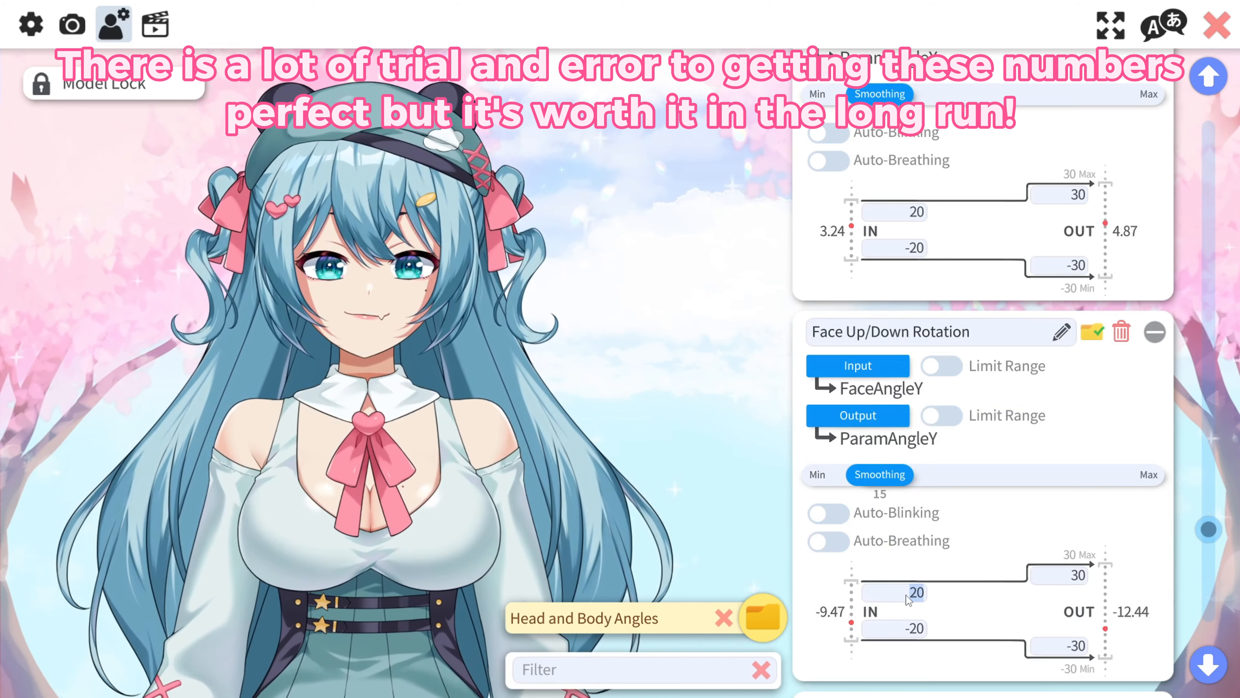
text(10)
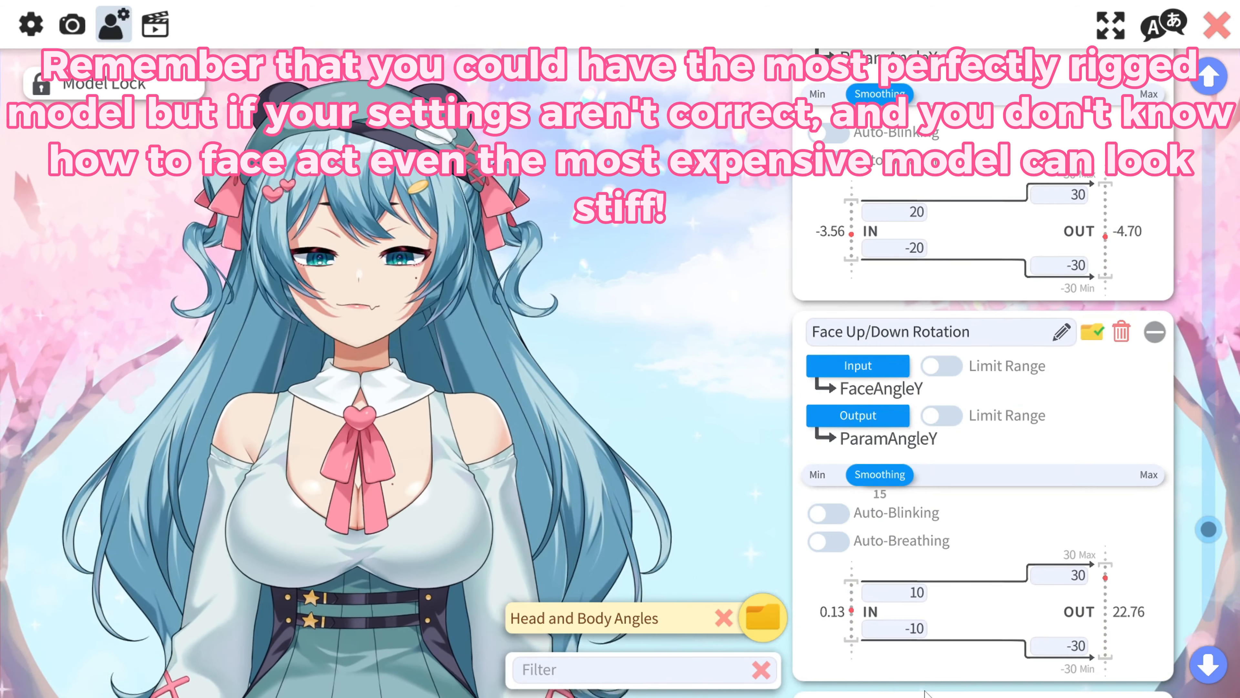
- Set Face Lean Rotation's input range to a maximum of 15 and a minimum of -15
scroll(1160, 489, down, 5)
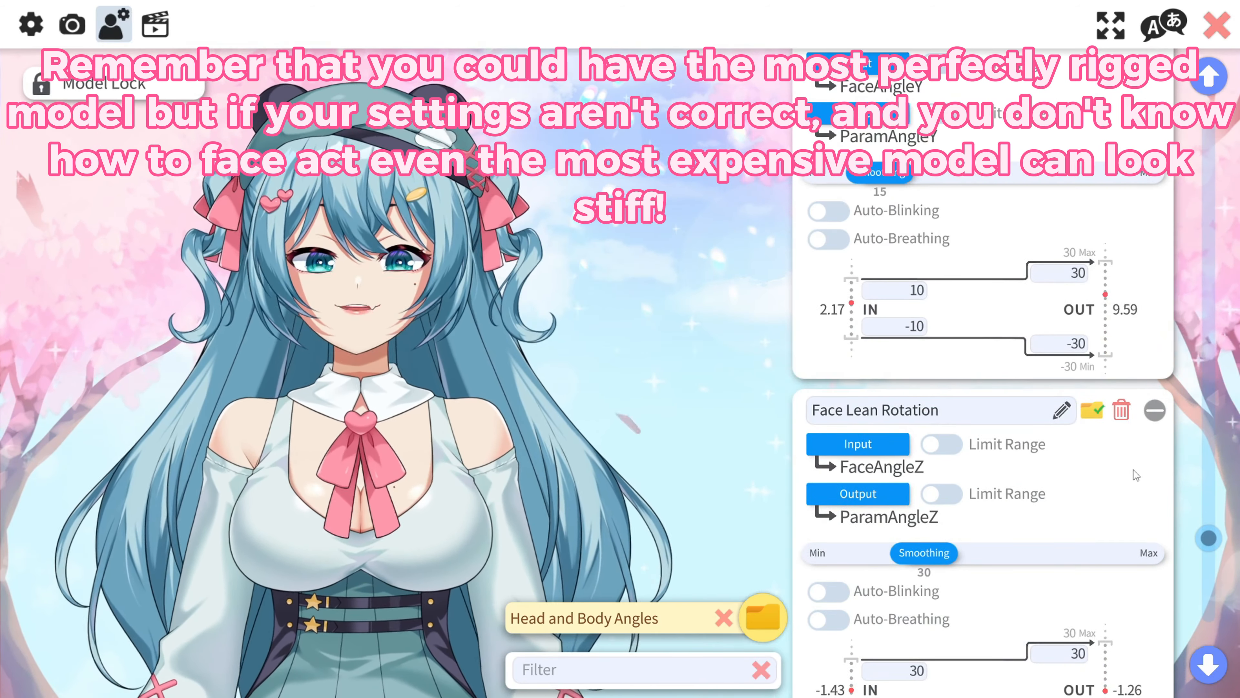
scroll(1134, 469, down, 3)
click(896, 515)
text(15)
key(Tab)
text(-15)
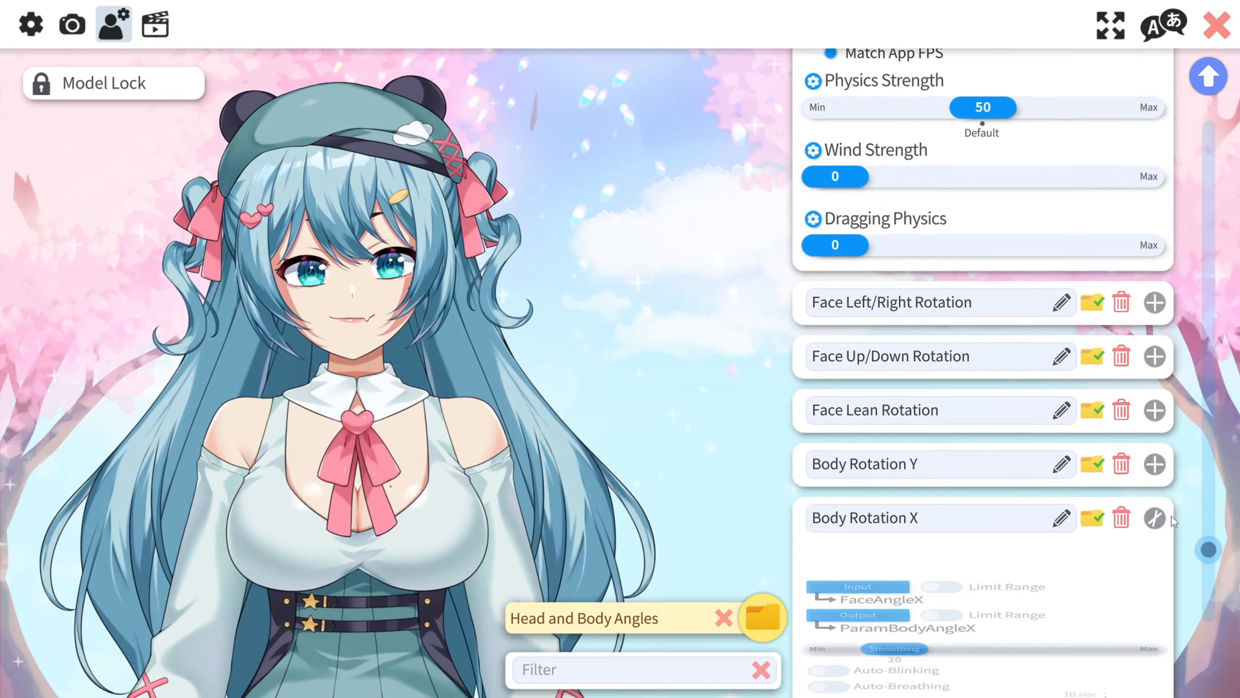
- Inspect the settings of the Body Rotation X and Body Rotation Z parameters
click(1156, 516)
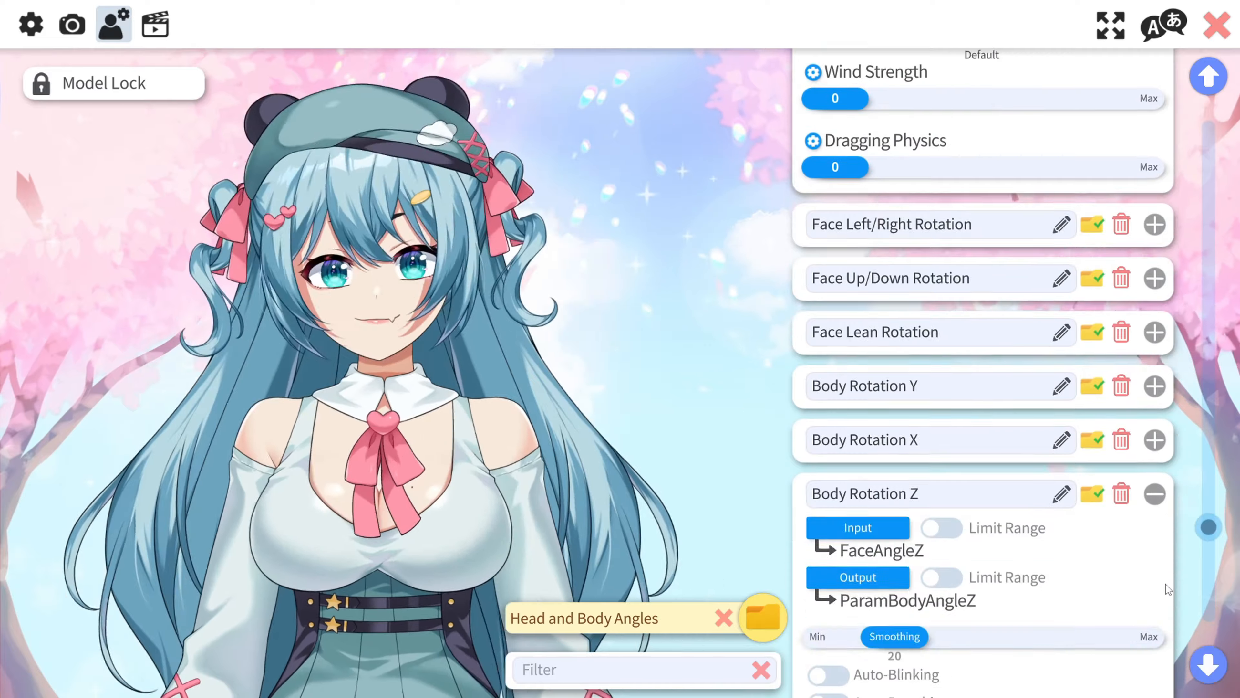
scroll(1166, 584, down, 5)
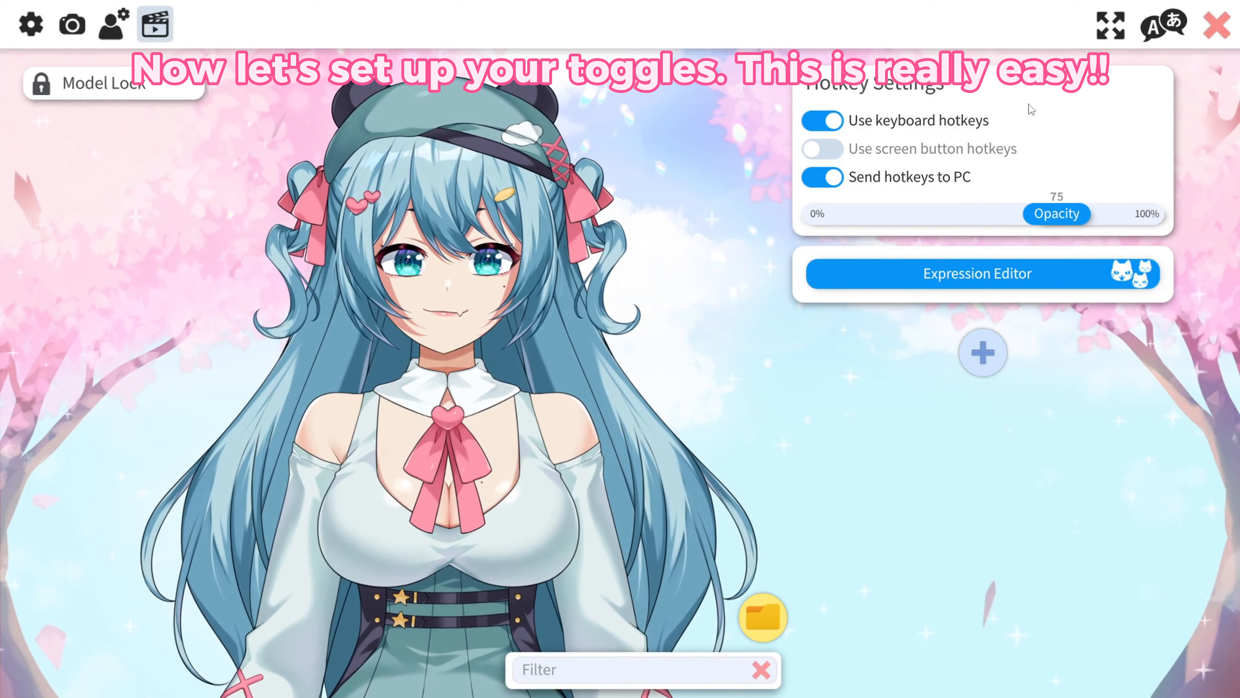
- Start a new expression in the Expression Editor and name it Kimono Full Switch
click(969, 276)
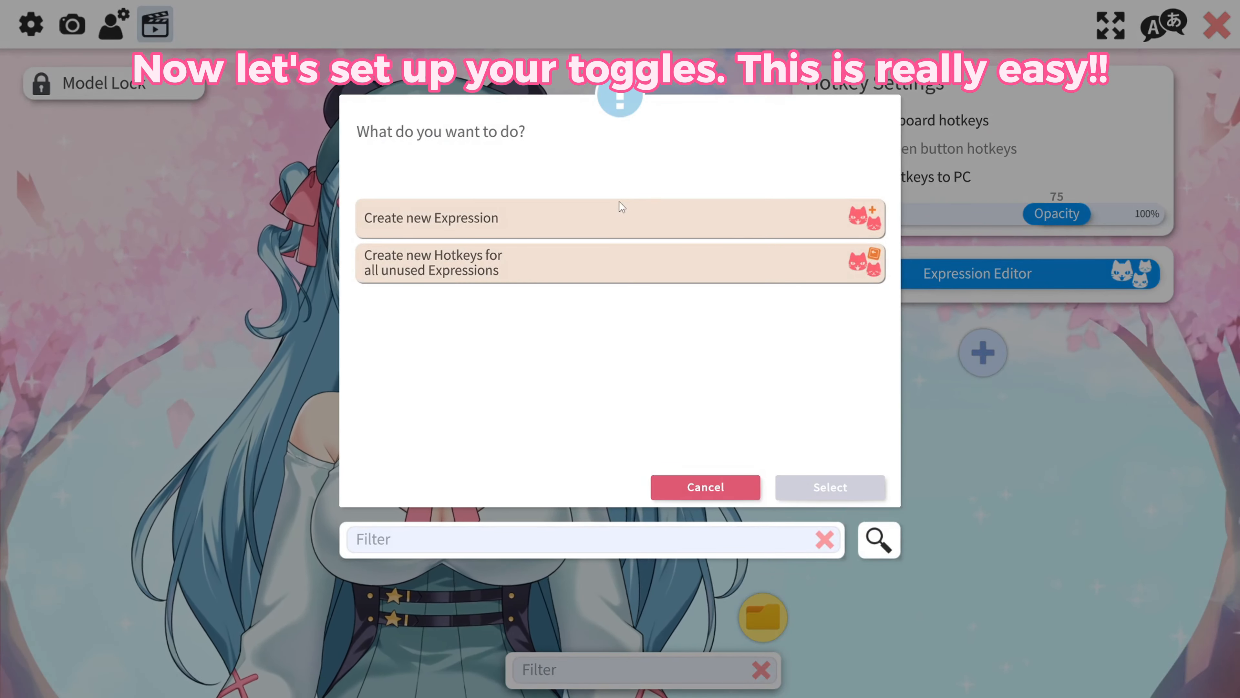
click(607, 211)
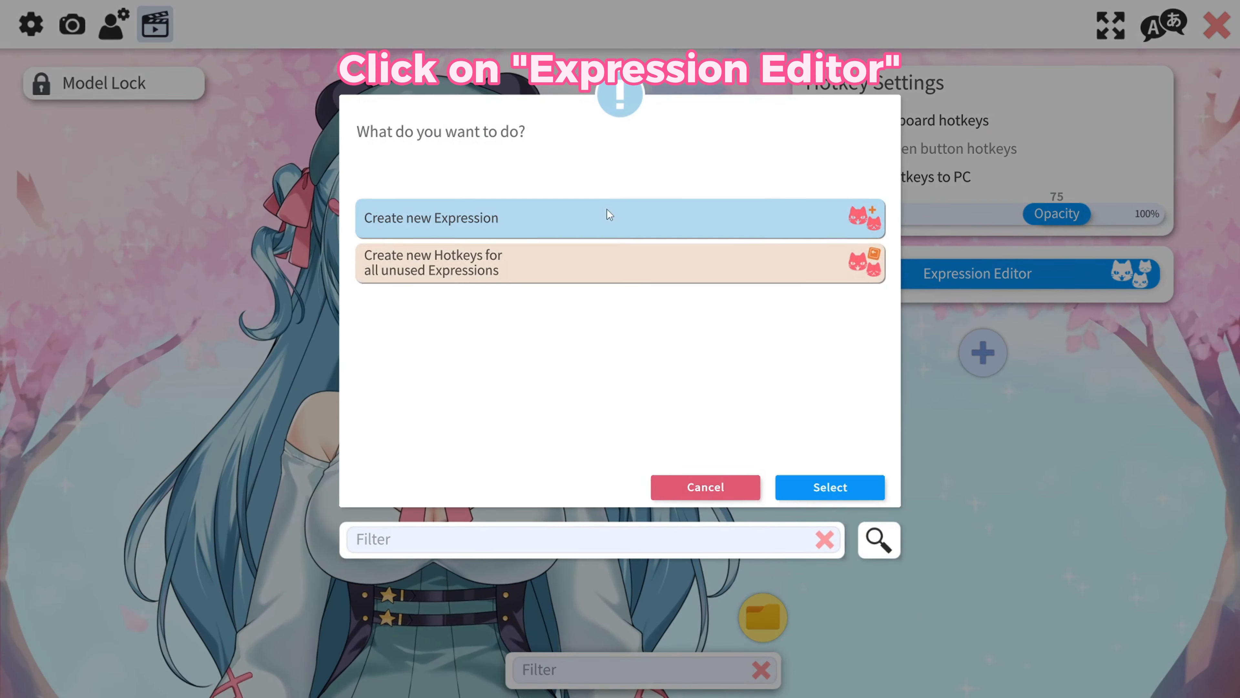
click(824, 491)
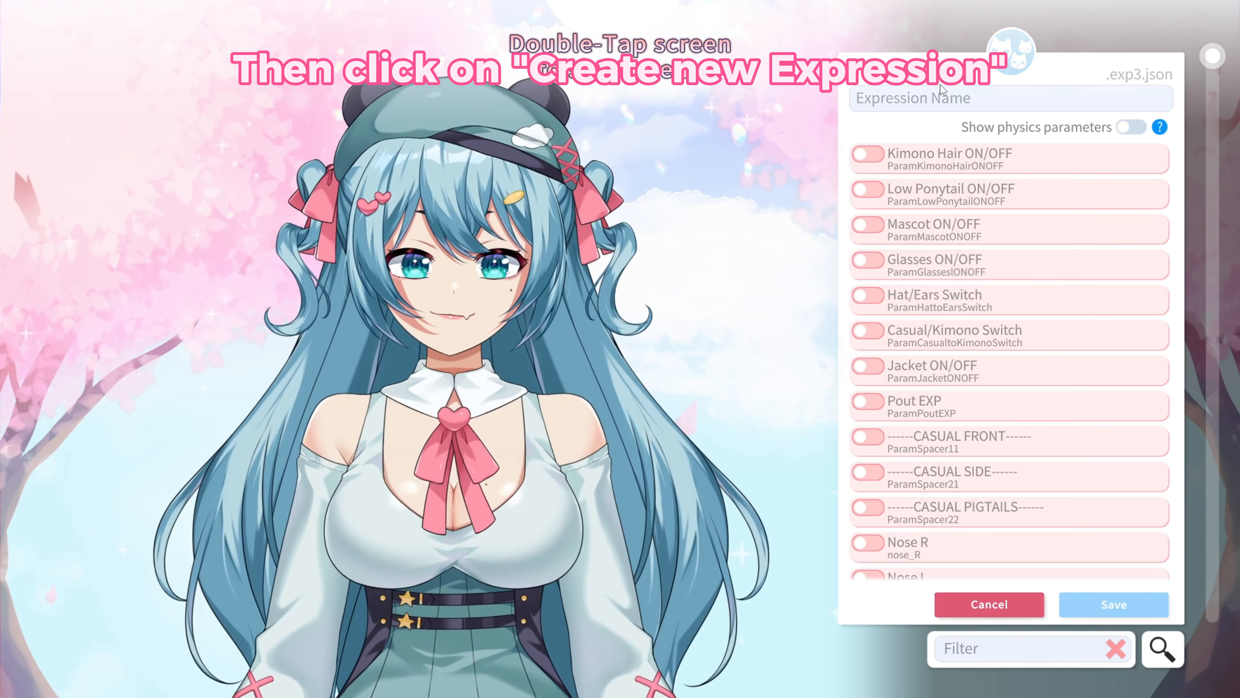
click(933, 100)
text(Ki)
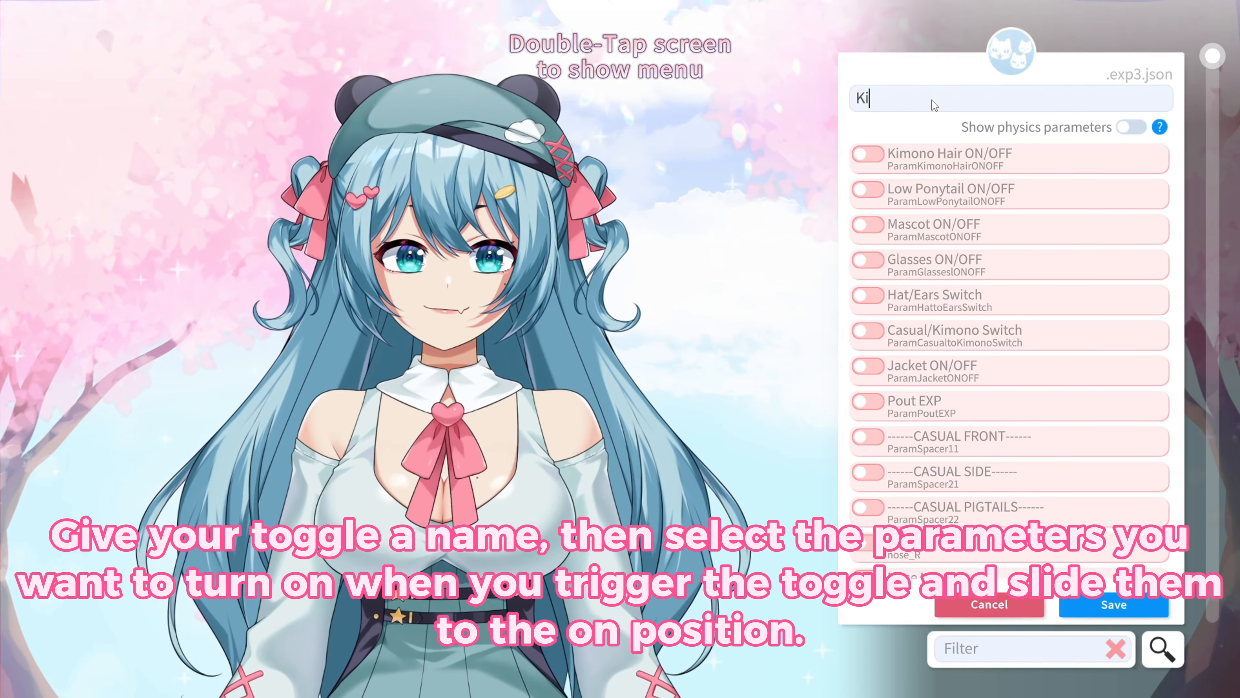
text(mono Fu)
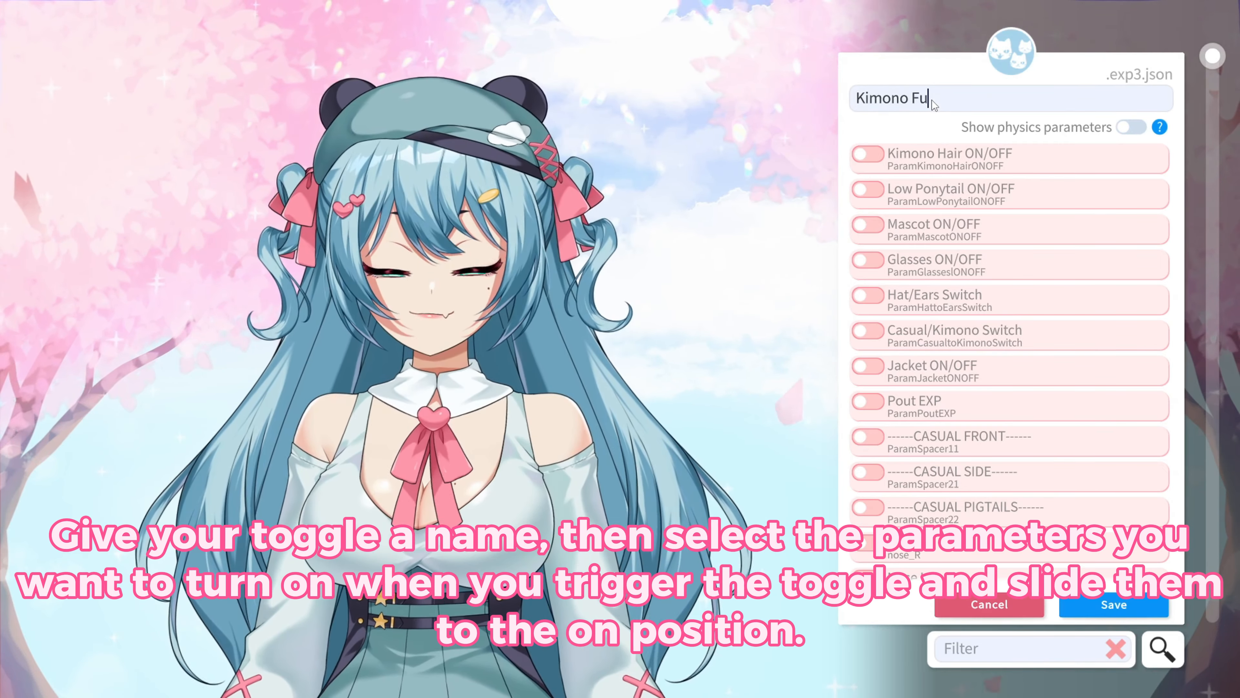
text(ll Switch)
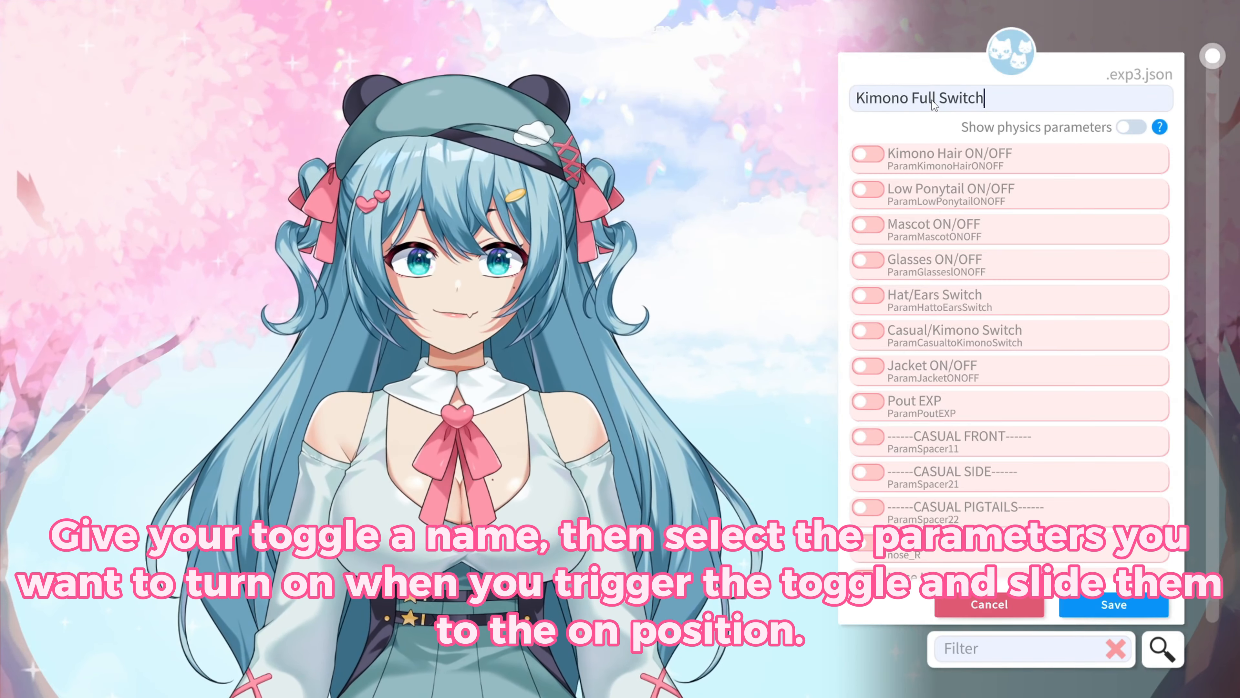
- Enable Kimono Hair ON/OFF, Hat/Ears Switch and Casual/Kimono Switch at value 1 in the expression and save it
click(876, 155)
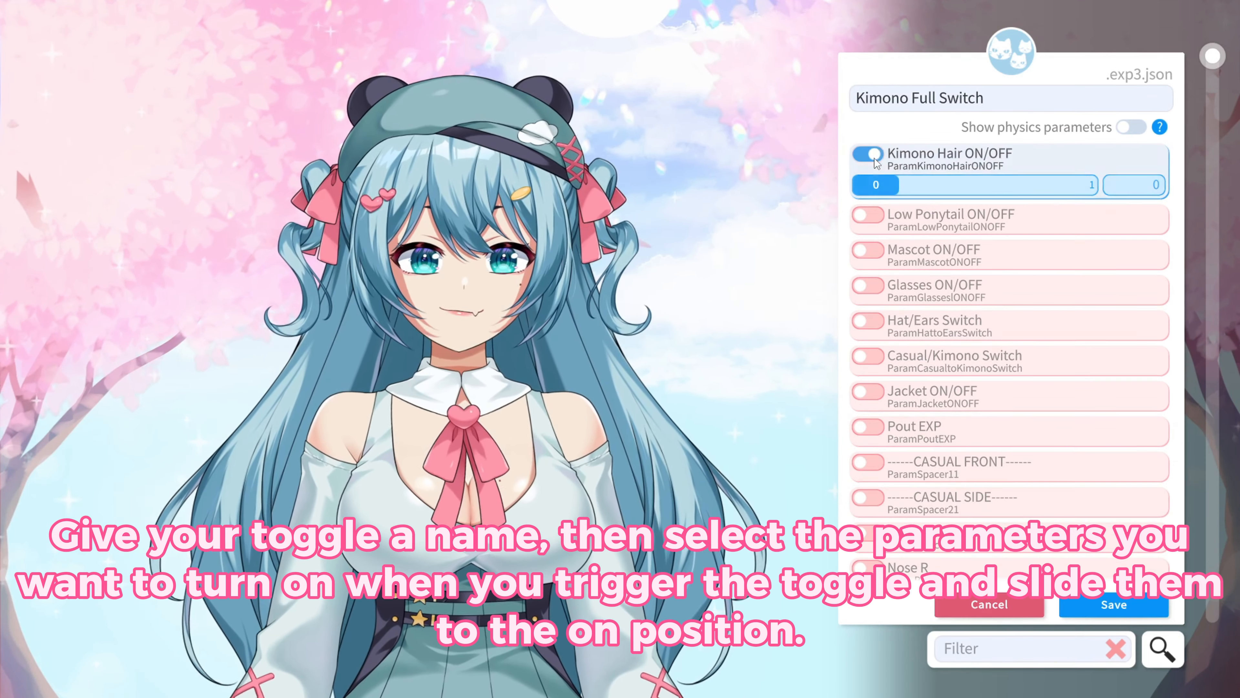
drag(887, 185, 1239, 188)
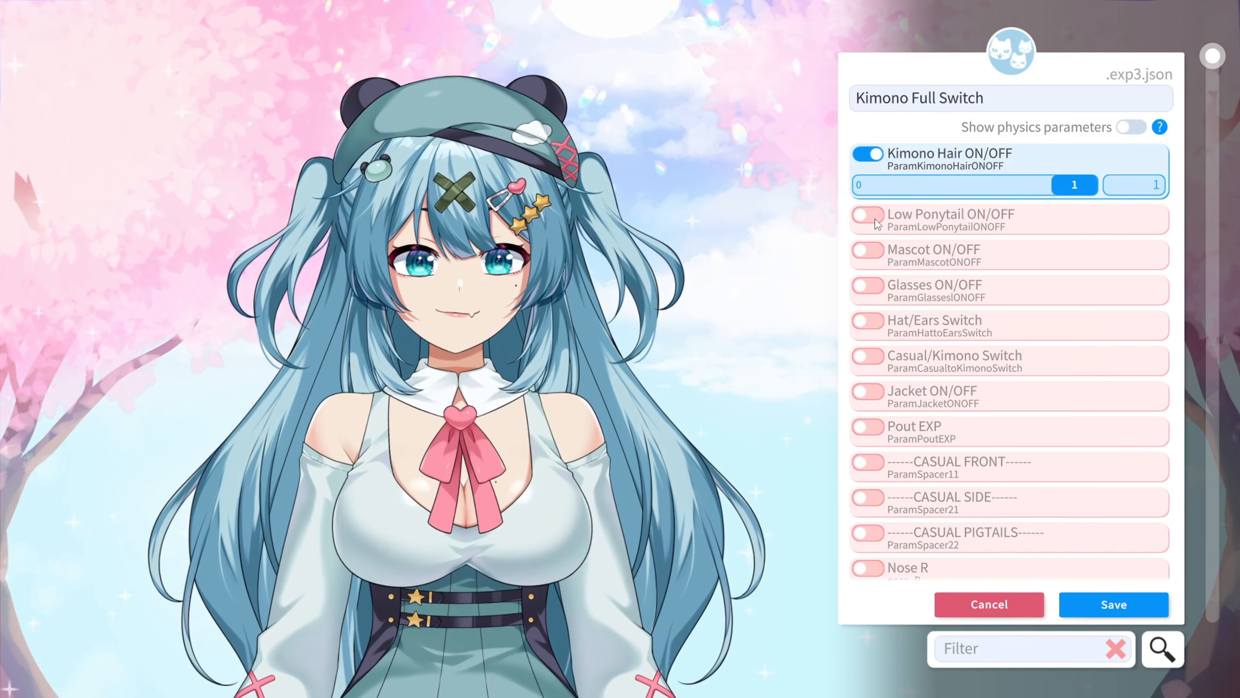
click(867, 323)
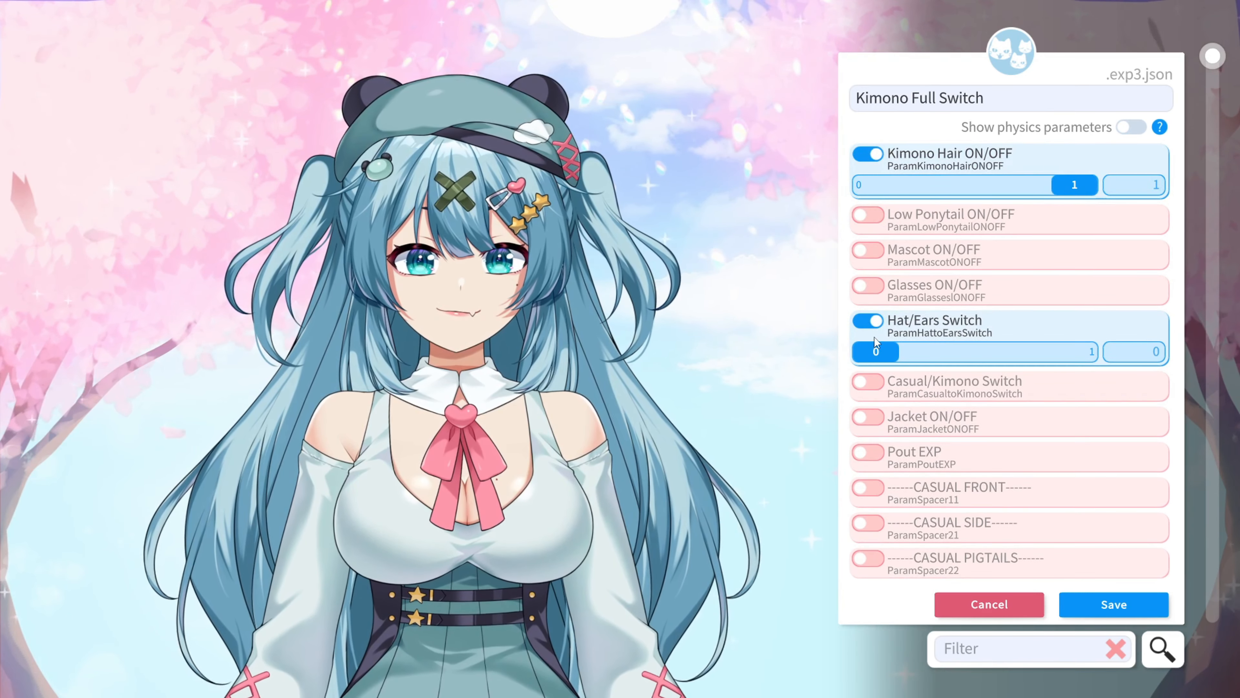
click(869, 384)
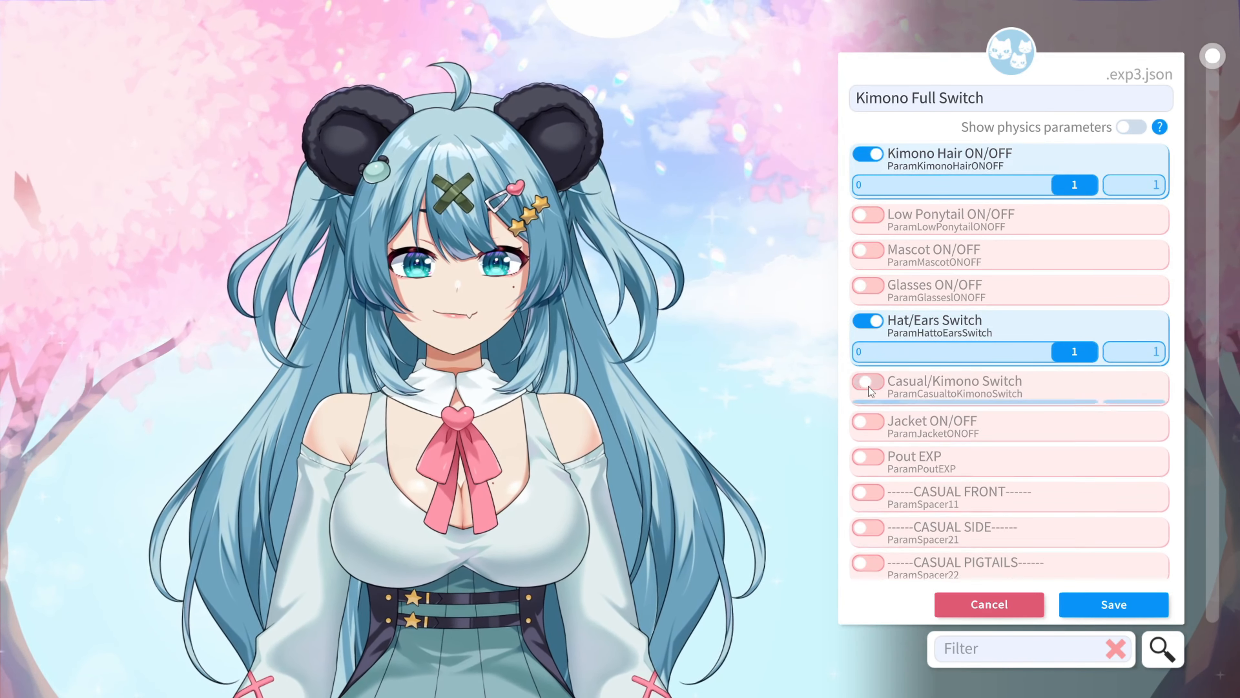
drag(880, 416, 1138, 415)
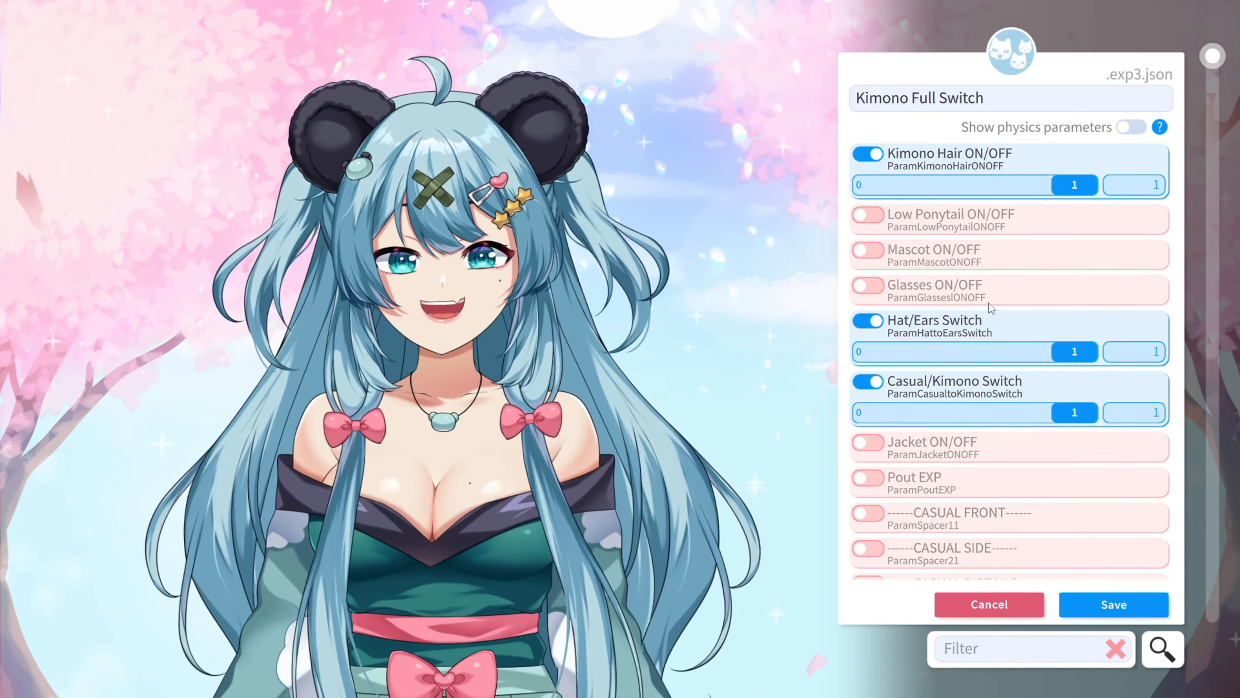
click(1123, 606)
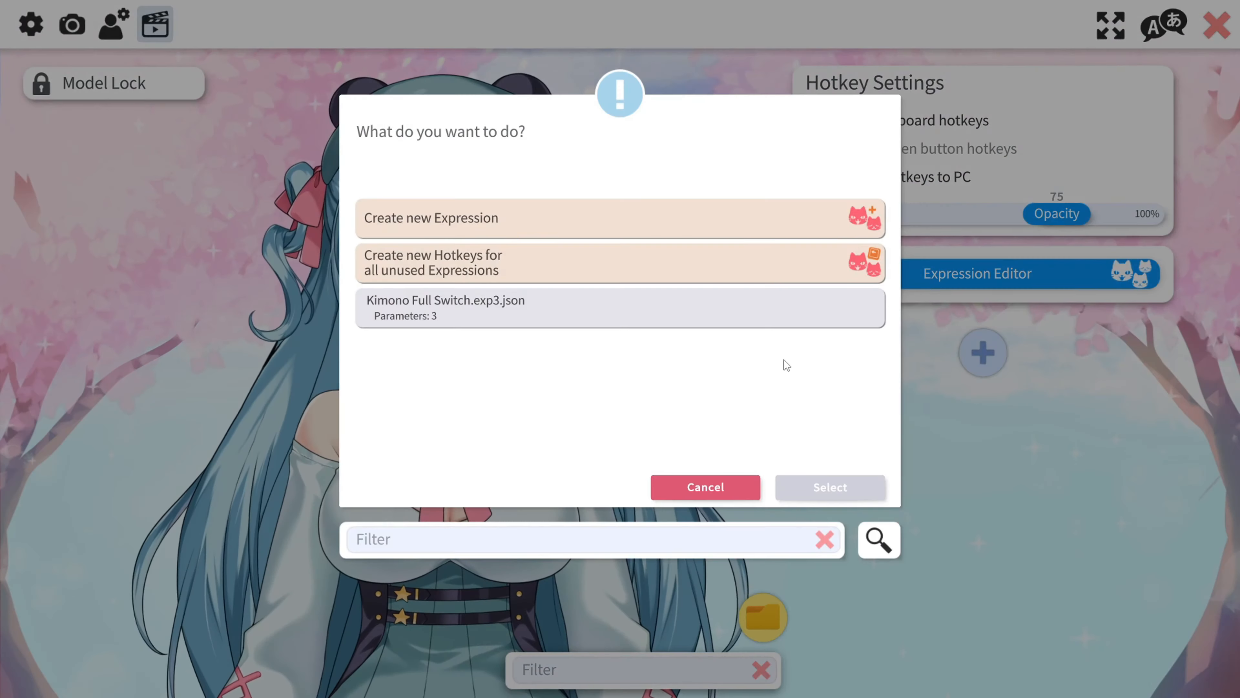
- Create and save a new expression named Jacket OnOff that enables the Jacket ON/OFF parameter
click(776, 225)
click(847, 487)
click(960, 98)
text(Jacket OnOff)
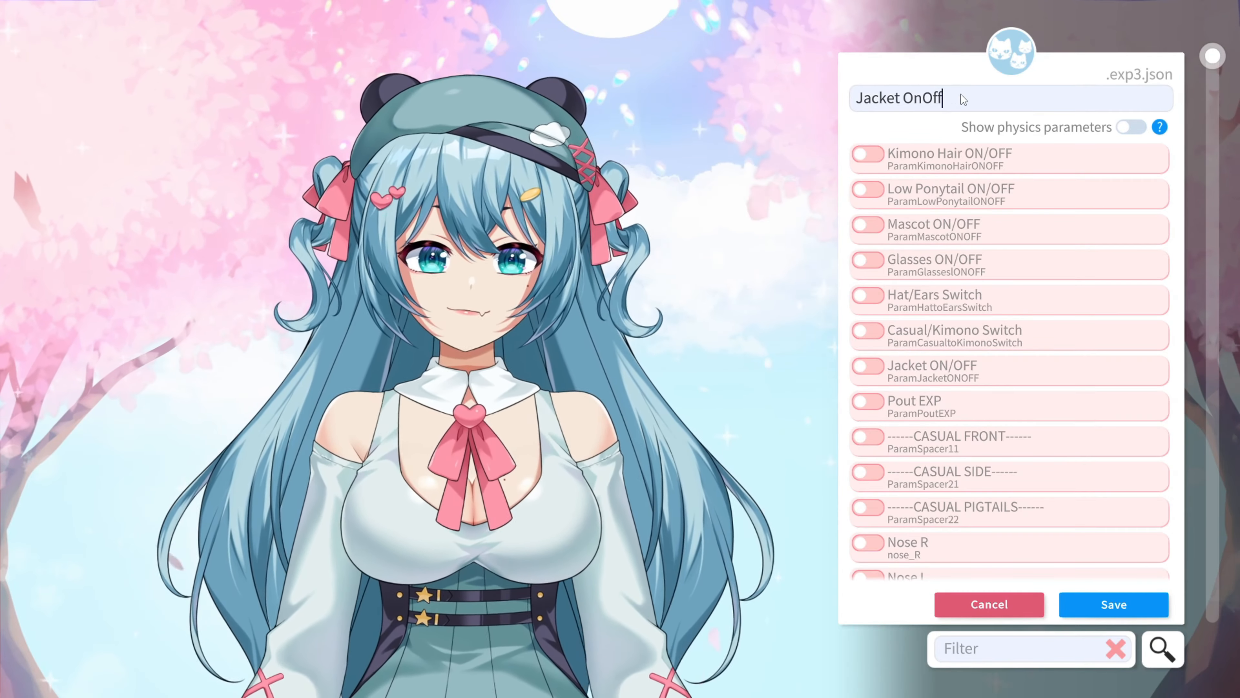
click(867, 365)
click(1114, 604)
- Create and save a new expression named Glasses OnOff that enables the Glasses ON/OFF parameter
click(925, 99)
text(Glasses OnOff)
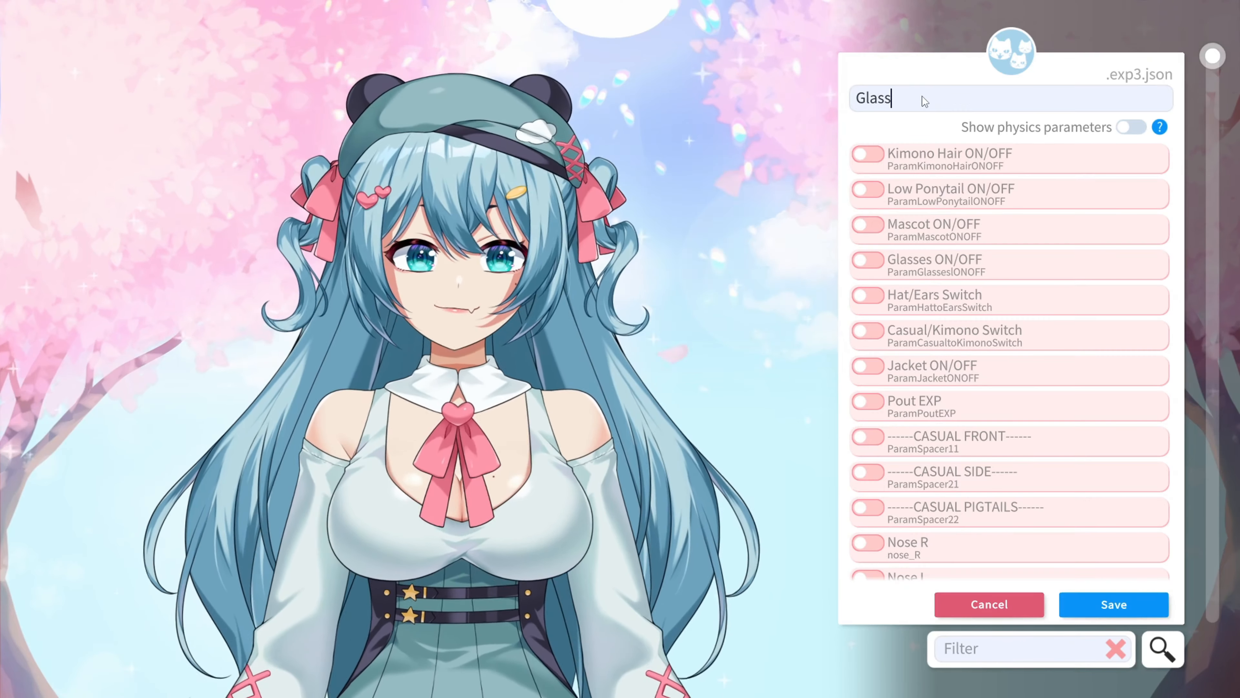
click(870, 260)
click(1114, 604)
- Start another new expression and begin entering its name
click(776, 223)
click(840, 488)
click(947, 97)
text(Plushie To)
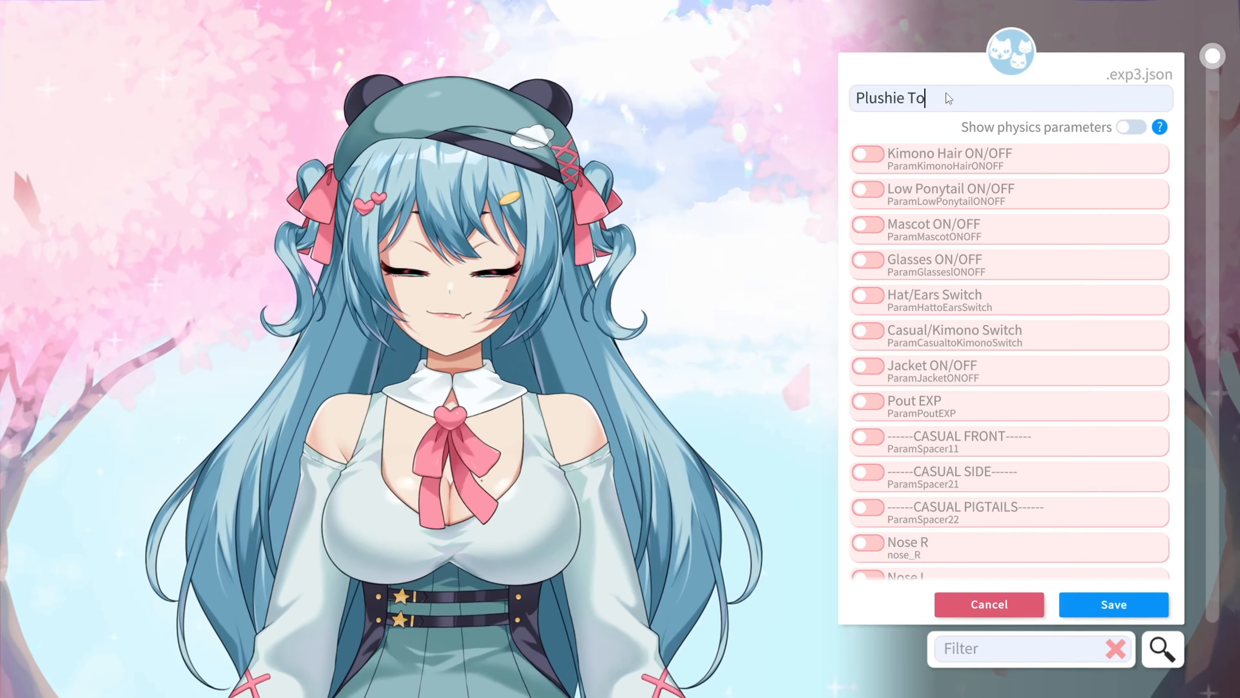
key(BackSpace)
key(BackSpace)
key(BackSpace)
key(BackSpace)
key(BackSpace)
key(BackSpace)
key(BackSpace)
key(BackSpace)
key(BackSpace)
key(BackSpace)
- Name the expression Mascot Toggle, enable its Mascot ON/OFF parameter and save it
text(Mascot Toggle)
click(867, 225)
click(1114, 604)
- Create and save a new expression named Pout Toggle with Pout EXP enabled at 1
click(777, 223)
click(839, 488)
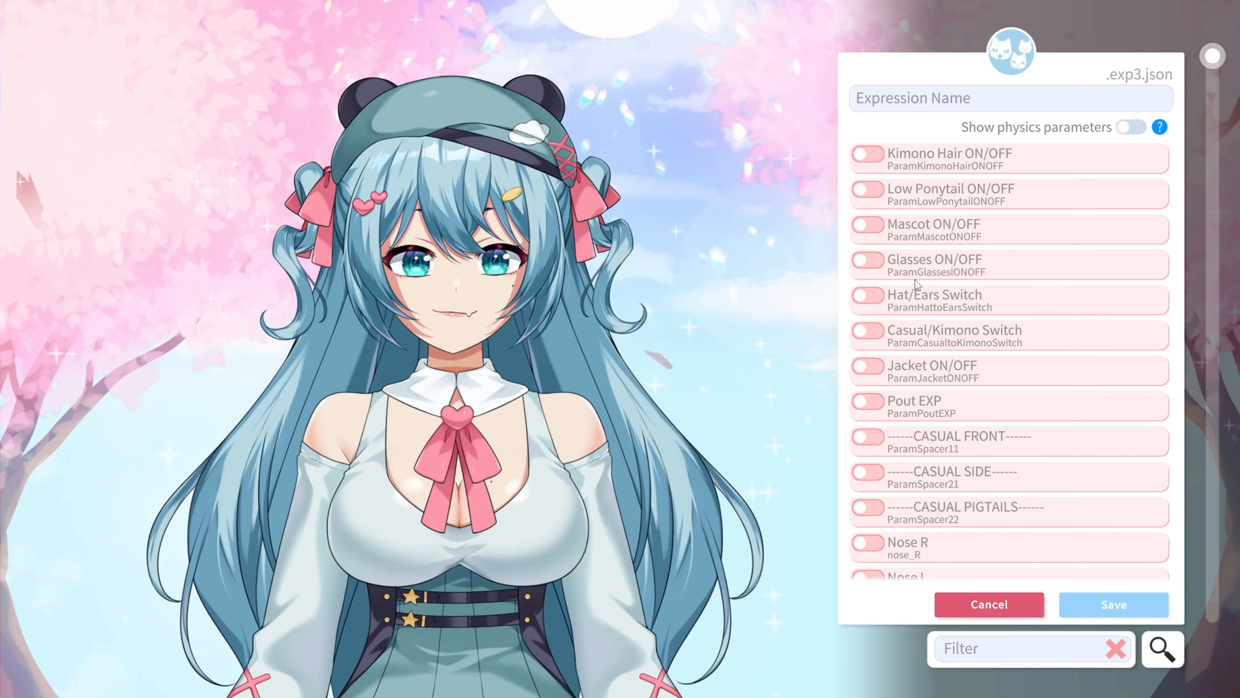
click(927, 98)
text(Pout Toggle)
click(868, 401)
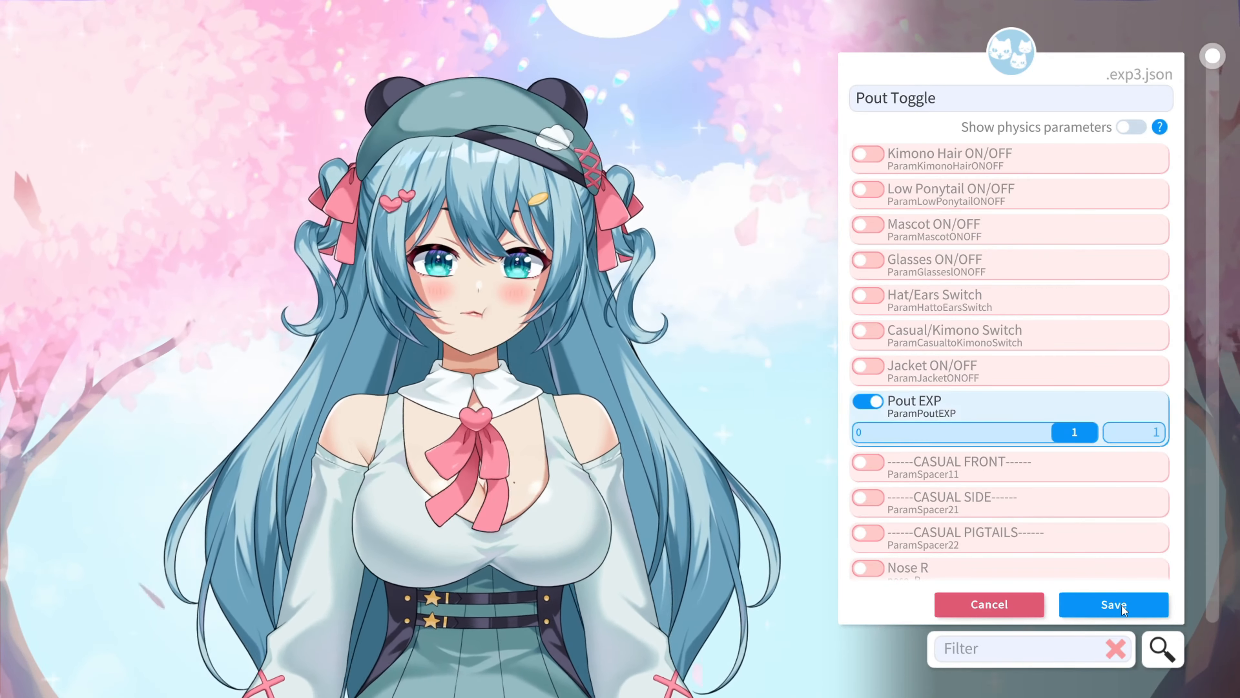
click(1114, 605)
- Create and save a new expression named Low Ponytail with Low Ponytail ON/OFF enabled at 1
click(776, 220)
click(830, 486)
click(896, 100)
text(Low Ponytail)
click(867, 189)
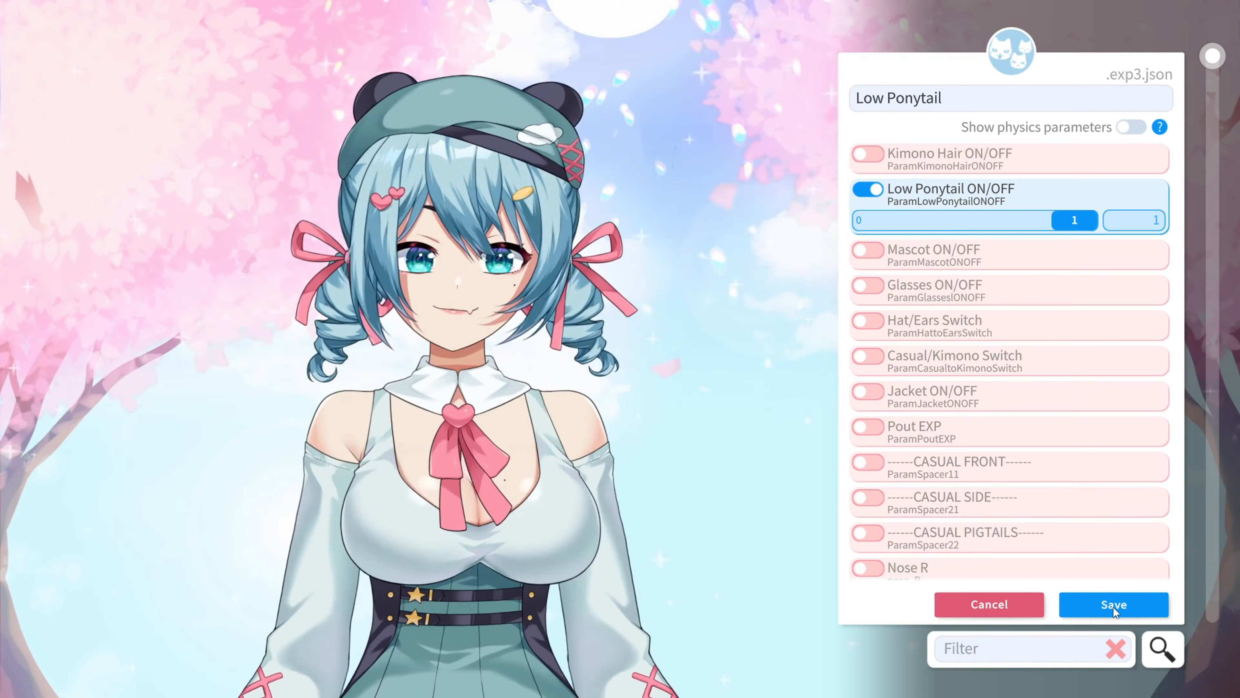
click(1113, 605)
- Create and save a new expression named Kimono Hair with Kimono Hair ON/OFF enabled at 1
click(656, 213)
click(830, 486)
click(896, 98)
text(Kimono Hair)
click(867, 154)
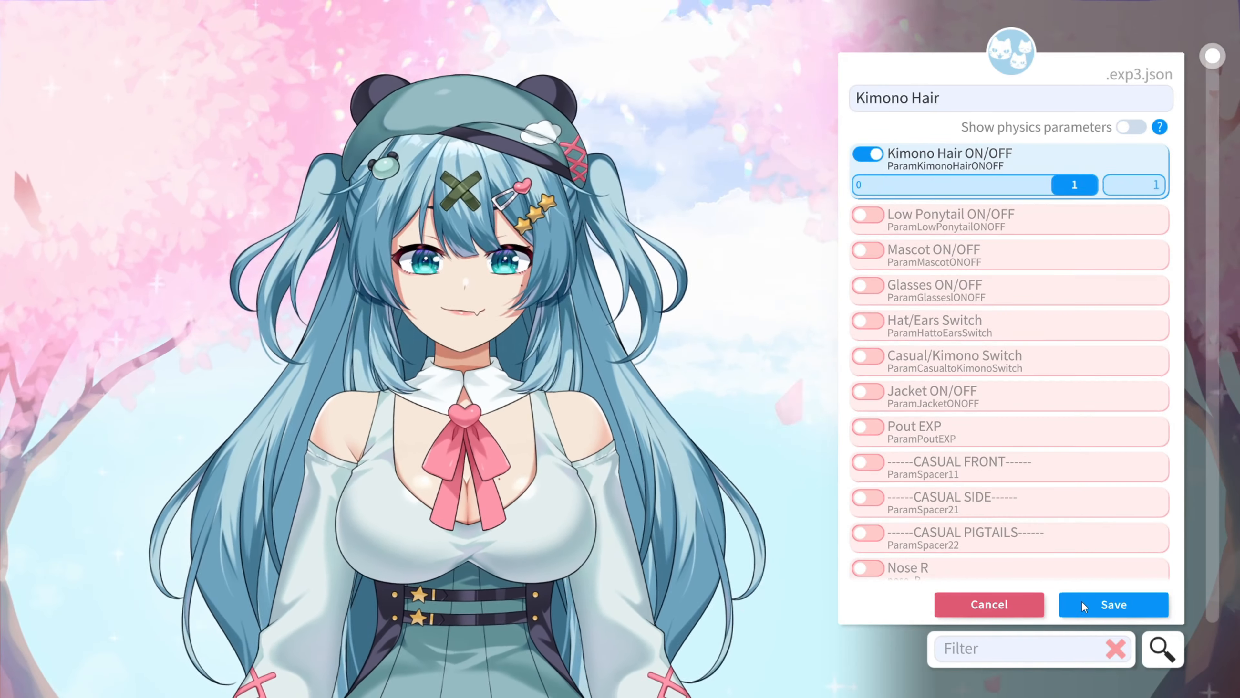
click(1113, 604)
- Create and save a new expression named Hat to Ears with Hat/Ears Switch enabled at 1
click(776, 215)
click(830, 486)
click(925, 100)
text(Hat to Ears)
click(868, 294)
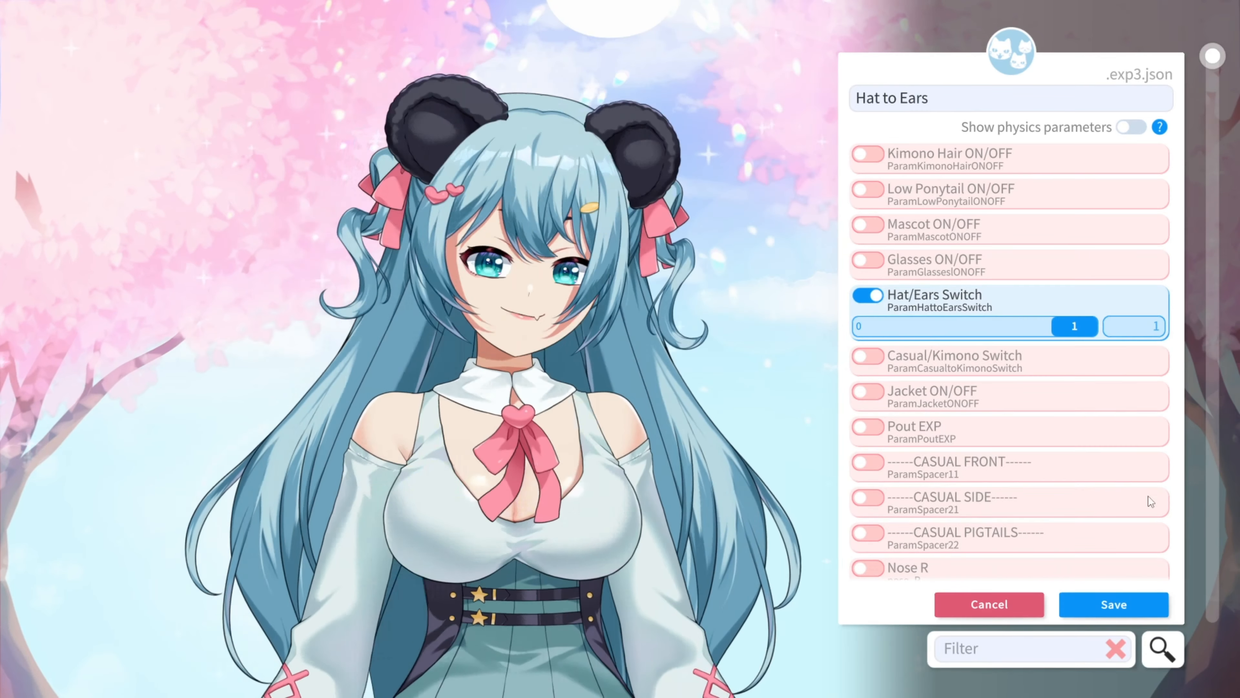
click(1105, 606)
- Create and save a new expression named Kimono Switch Seperate
click(620, 217)
click(831, 486)
click(936, 102)
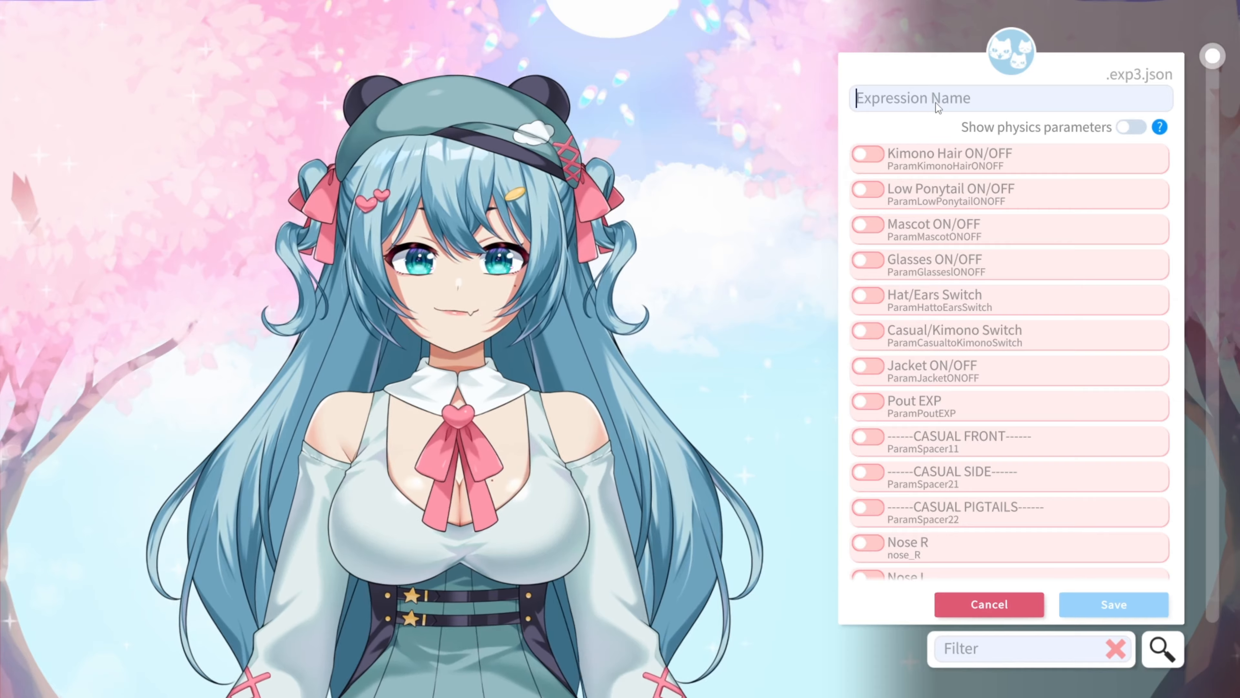
text(Kimono Switch Seperate)
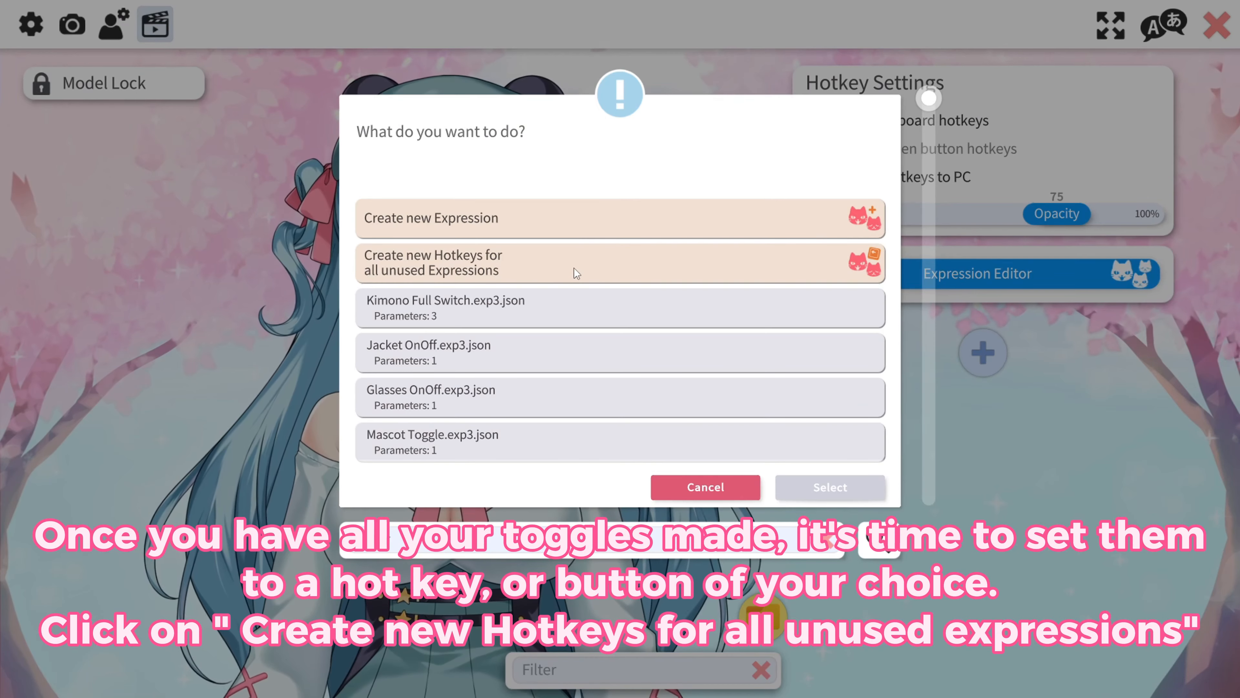
- Generate new hotkeys for all unused expressions and confirm their creation
click(574, 268)
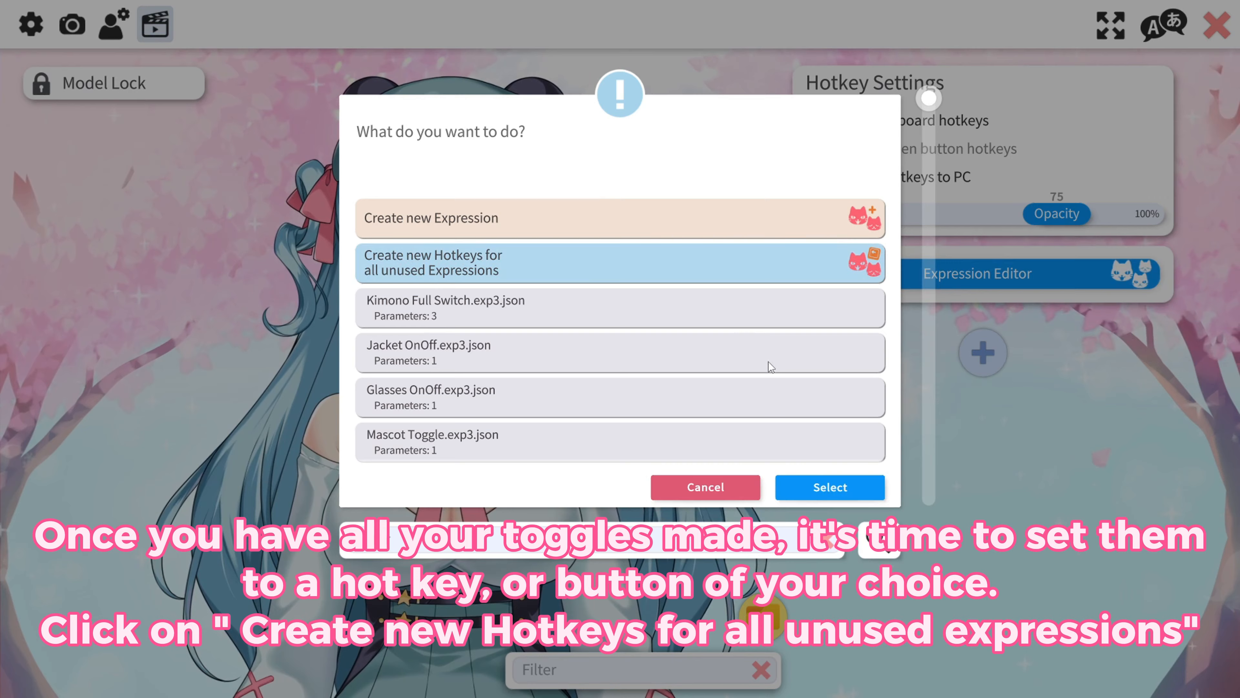
click(822, 491)
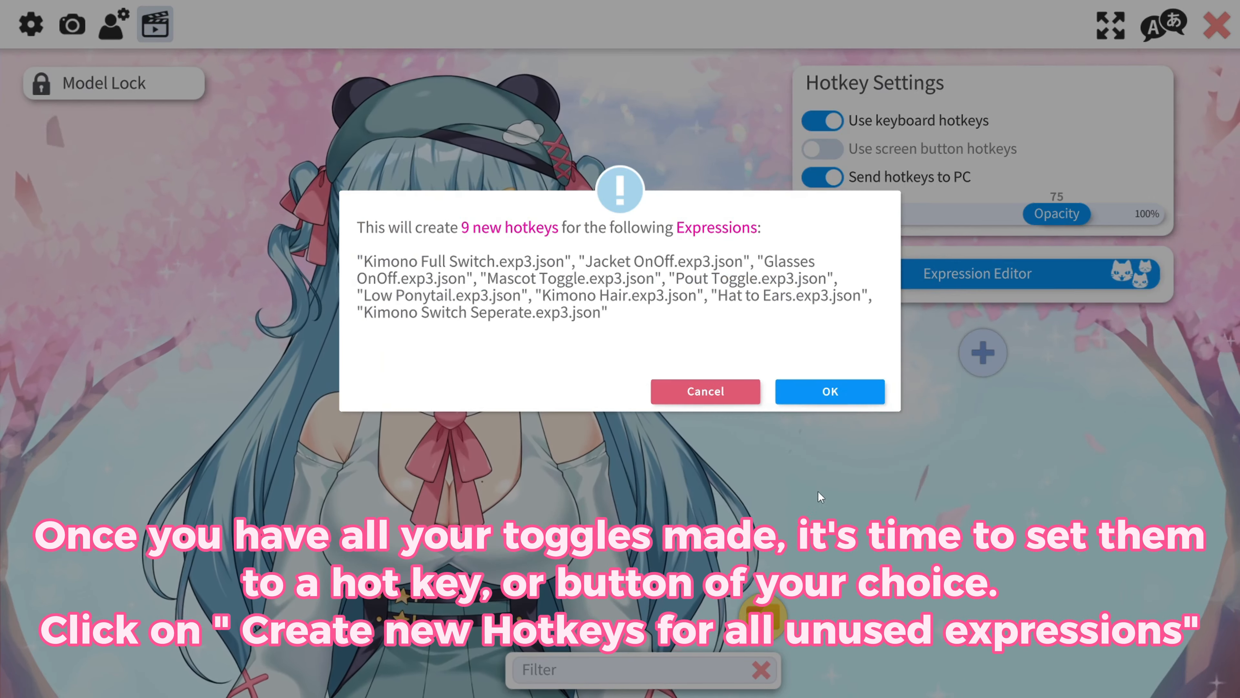
click(819, 394)
- Assign F1 as Key 1 of the Kimono Full Switch hotkey and collapse its settings
scroll(947, 350, down, 4)
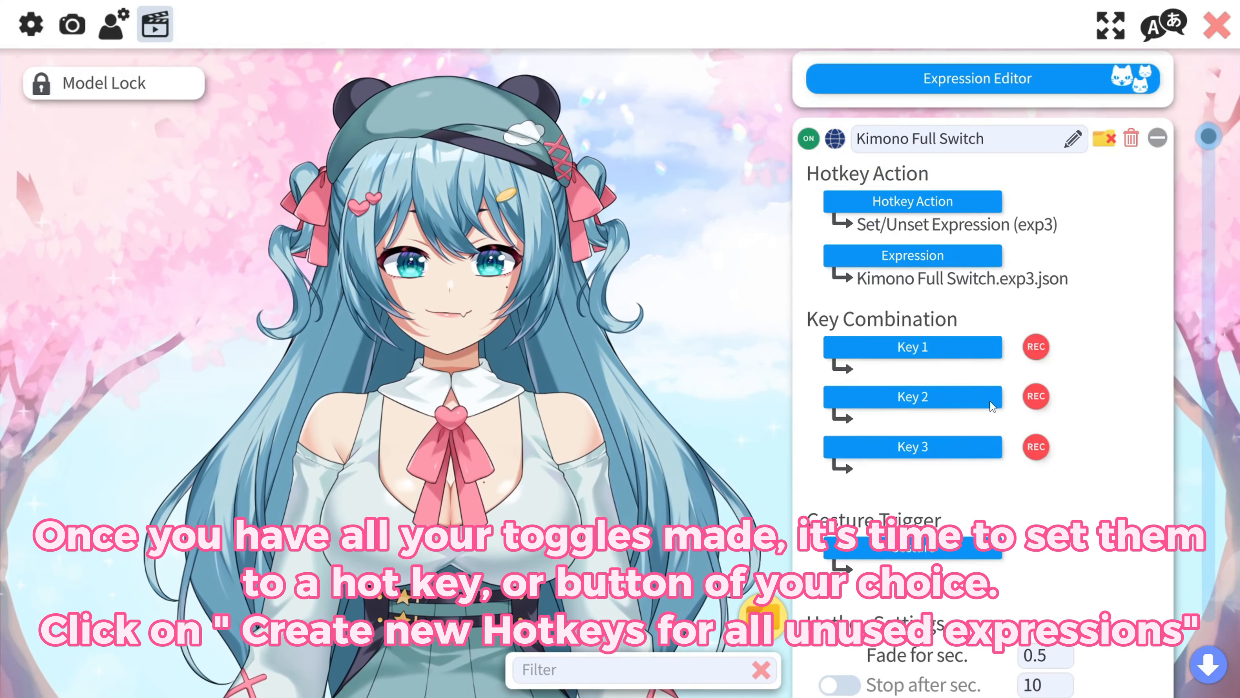
click(946, 350)
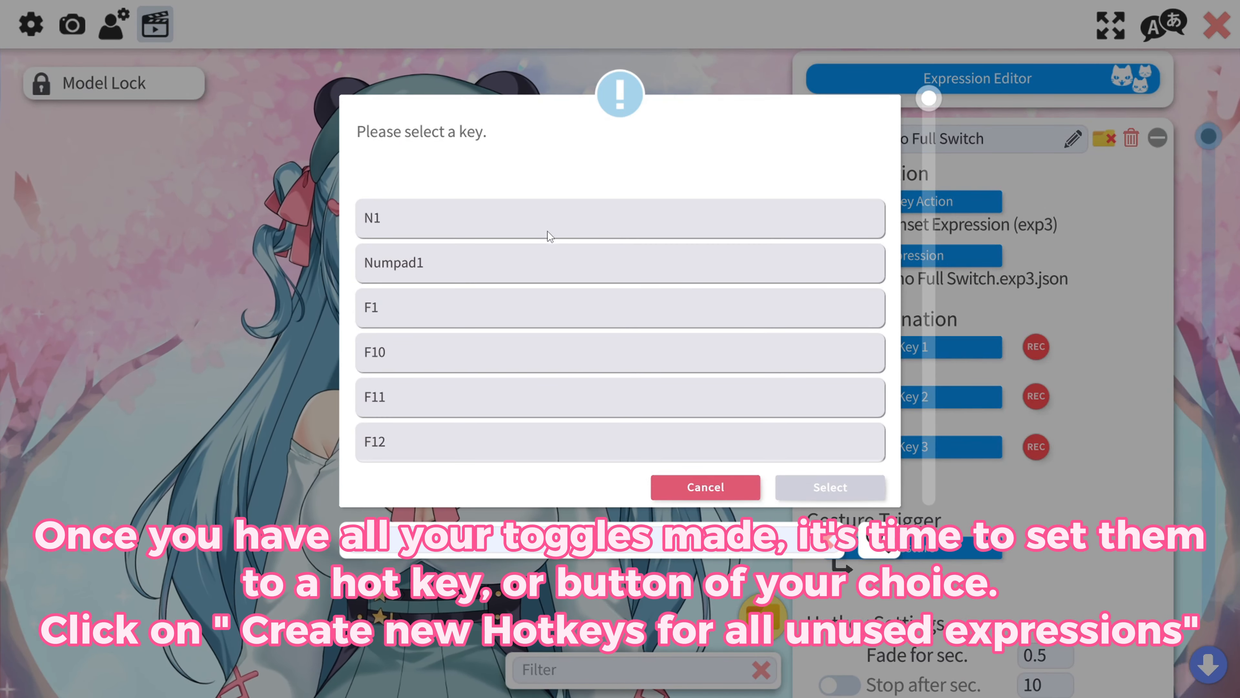
click(515, 316)
click(855, 486)
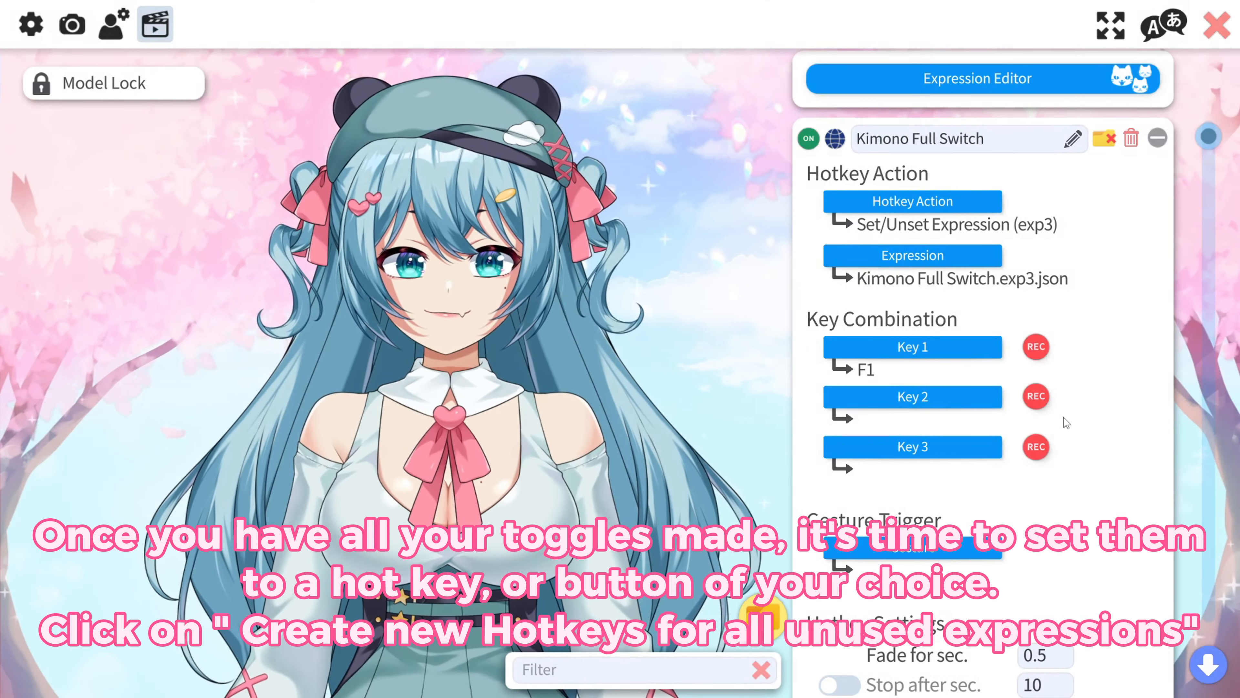
click(1157, 139)
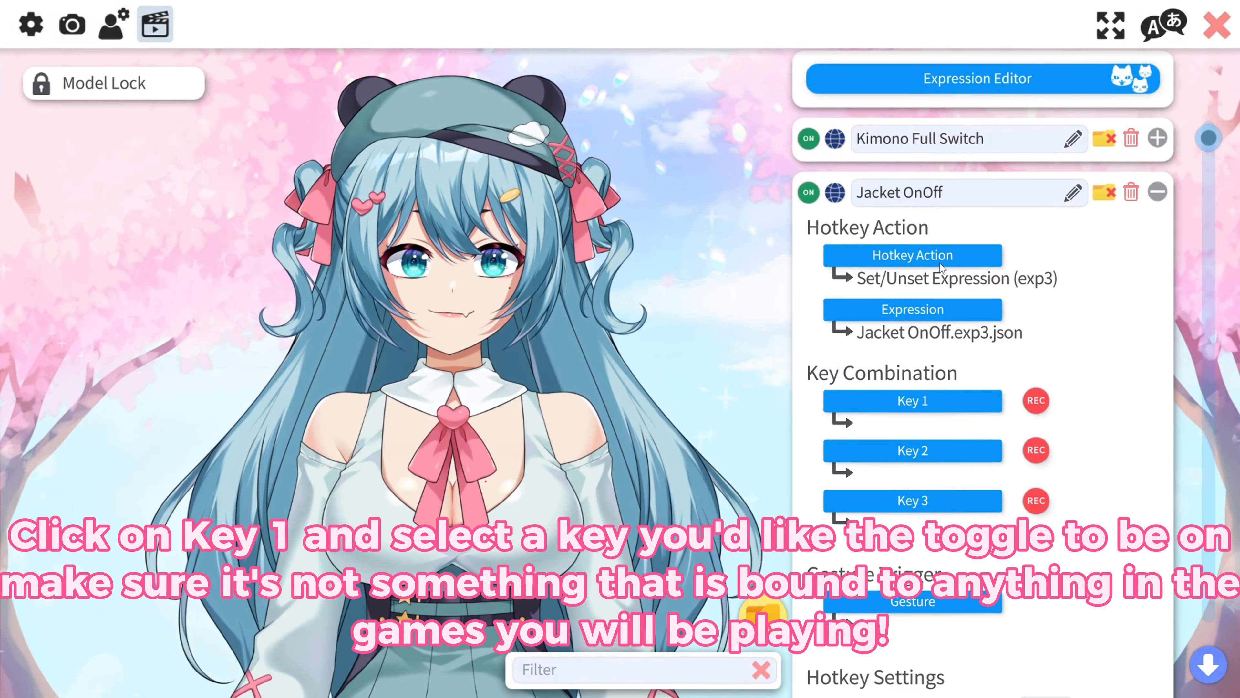
- Assign F2 as Key 1 of the Jacket OnOff hotkey and collapse its settings
click(899, 409)
text(2)
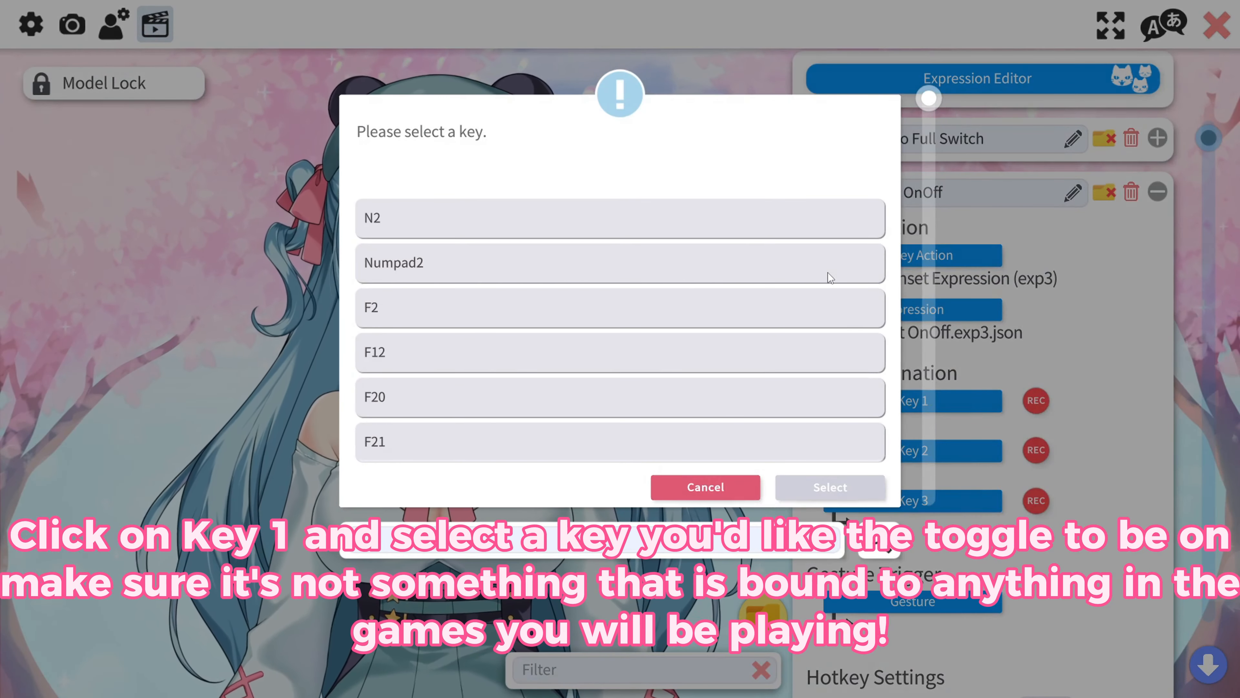
click(655, 313)
click(830, 488)
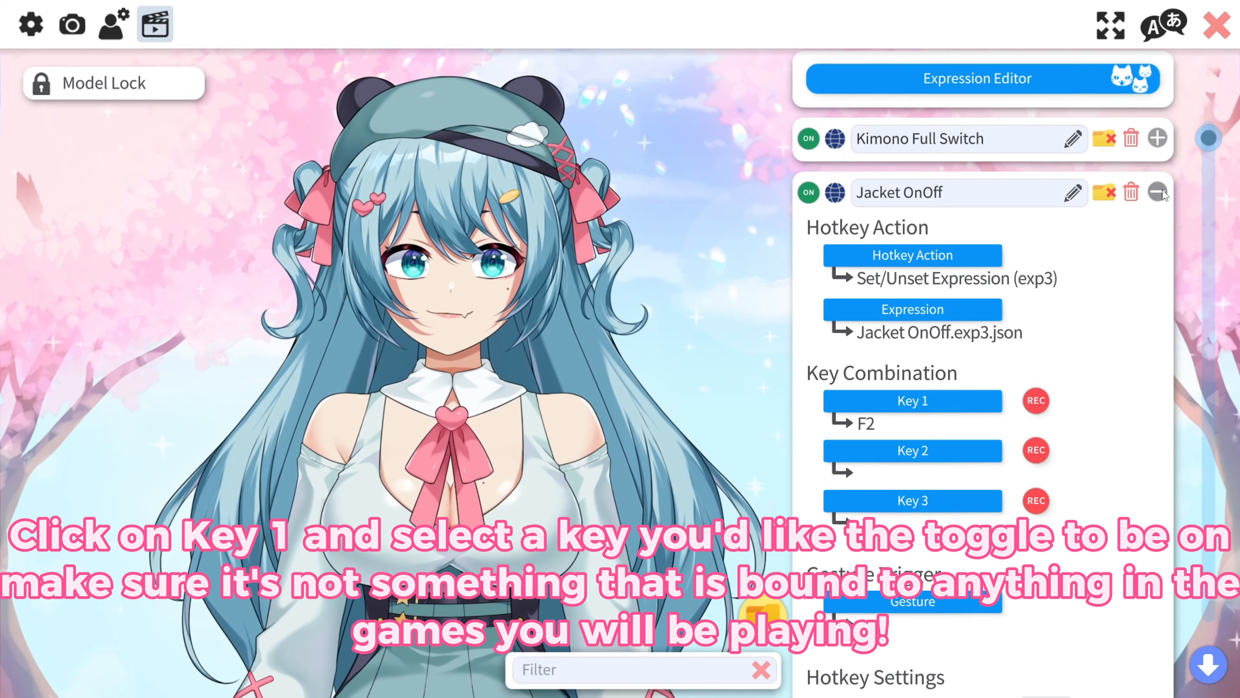
click(1156, 192)
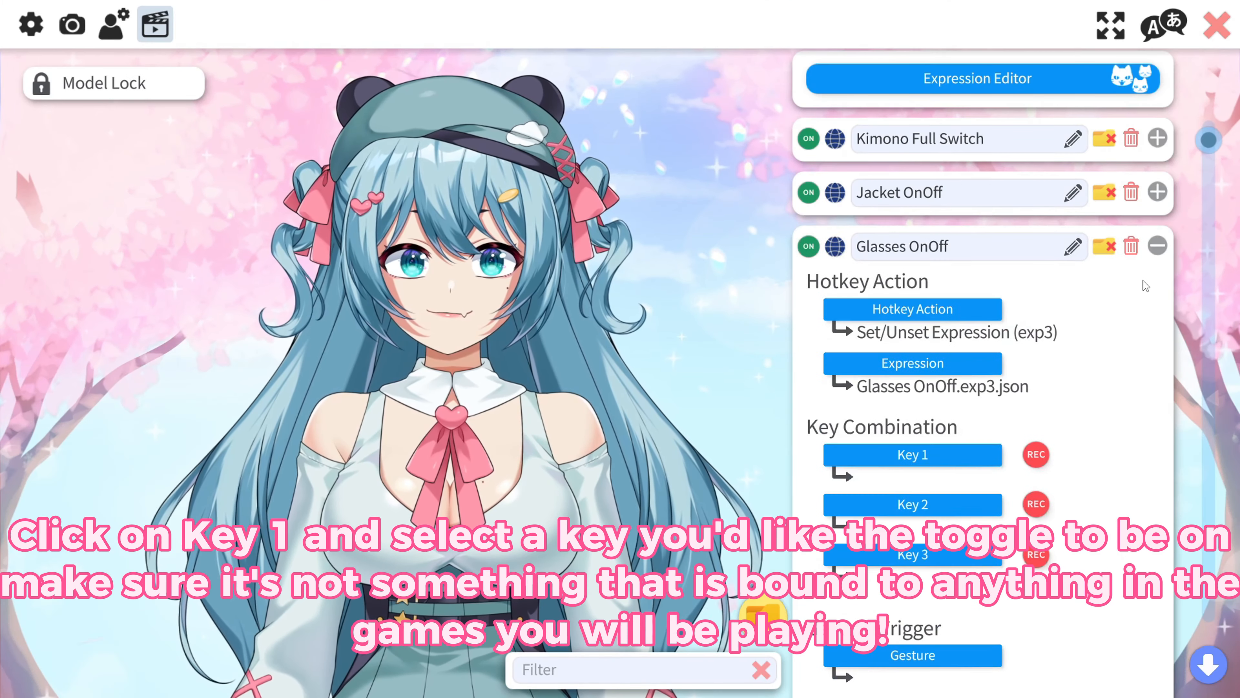
- Assign F3 as Key 1 of the Glasses OnOff hotkey and collapse its settings
click(896, 449)
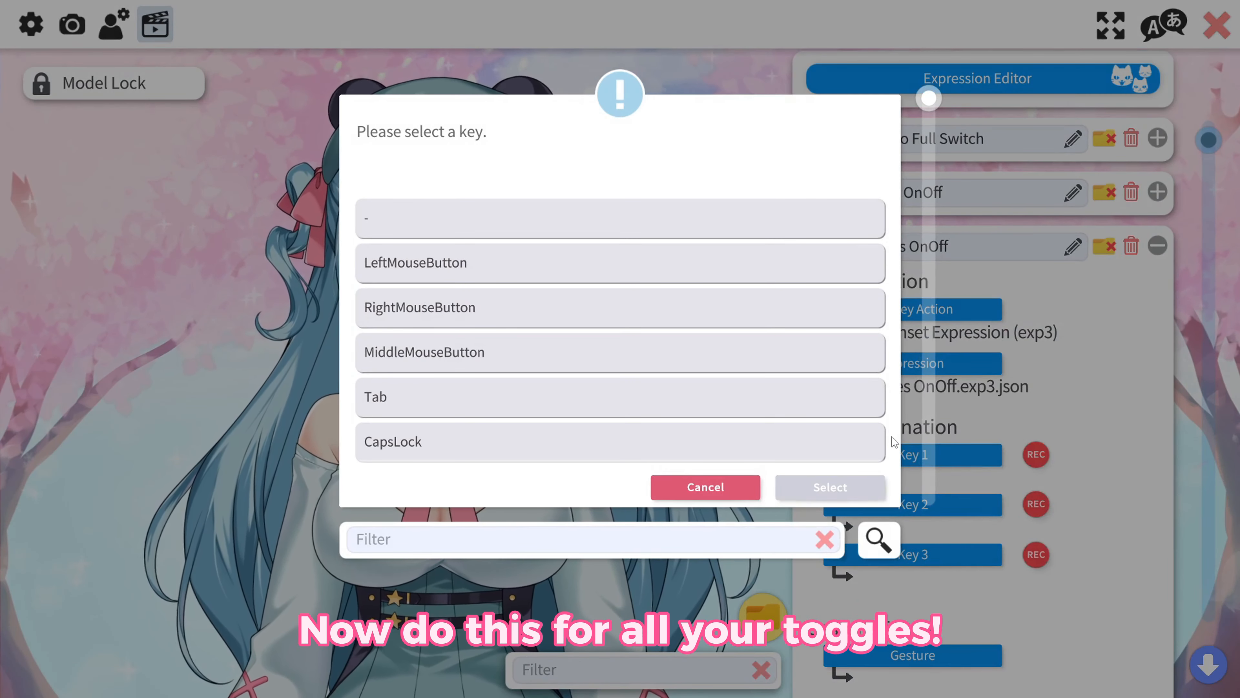
text(3)
click(581, 308)
click(825, 487)
click(1158, 245)
click(1158, 300)
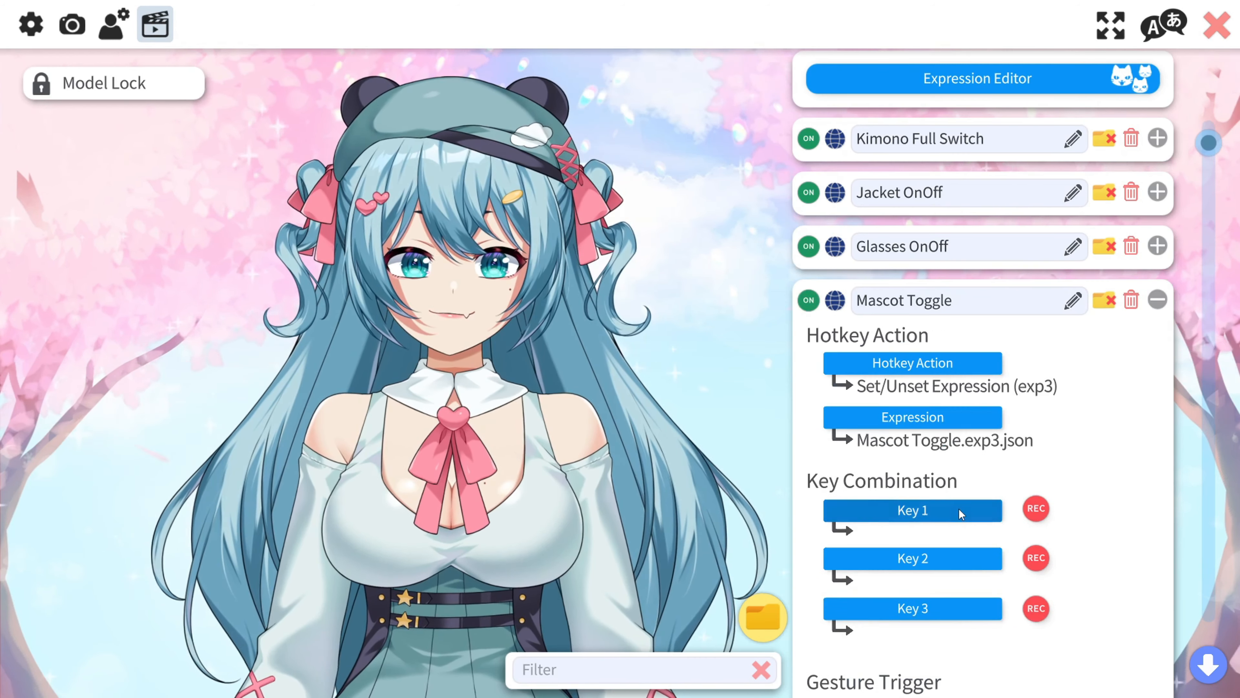
- Assign F4 as Key 1 of the Mascot Toggle hotkey and collapse its settings
click(960, 510)
text(4)
click(635, 218)
click(669, 308)
click(826, 486)
click(1158, 299)
- Assign F5 as Key 1 of the Pout Toggle hotkey and collapse its settings
click(1158, 354)
click(928, 559)
text(5)
click(668, 307)
click(826, 487)
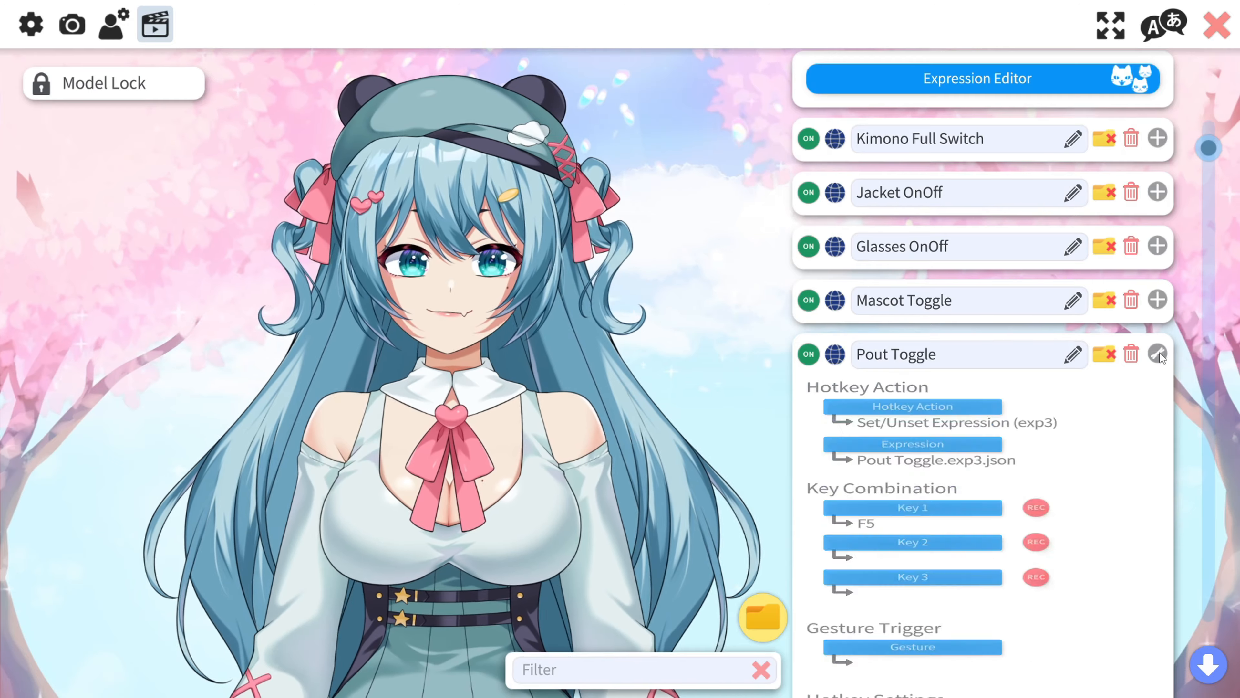
- Assign the function key following Pout Toggle's F5 to the Low Ponytail hotkey and collapse its settings
click(669, 308)
click(825, 487)
click(1158, 407)
click(1158, 461)
- Assign F7 as Key 1 of the Kimono Hair hotkey
scroll(960, 493, down, 4)
click(957, 475)
text(7)
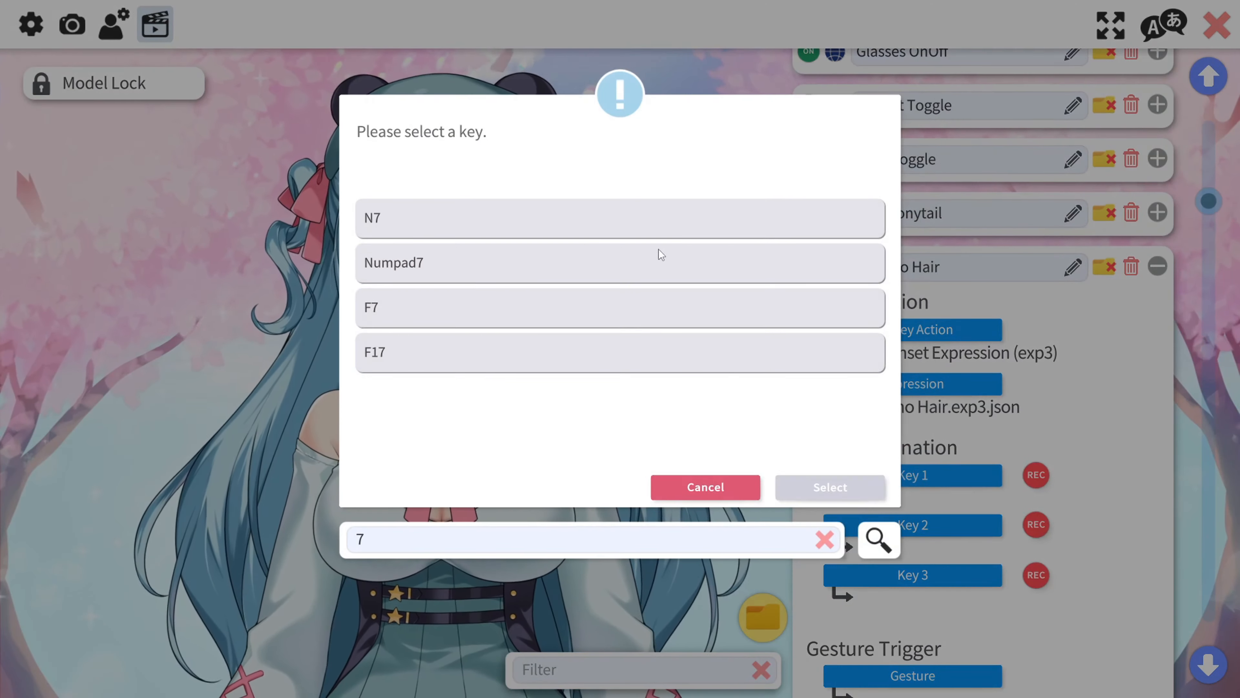
click(659, 307)
- Assign F8 as Key 1 of the Hat to Ears hotkey and collapse its settings
click(918, 529)
text(8)
click(547, 306)
click(825, 487)
click(1158, 321)
- Assign F9 as Key 1 of the Kimono Switch Seperate hotkey
click(1158, 374)
click(935, 587)
text(9)
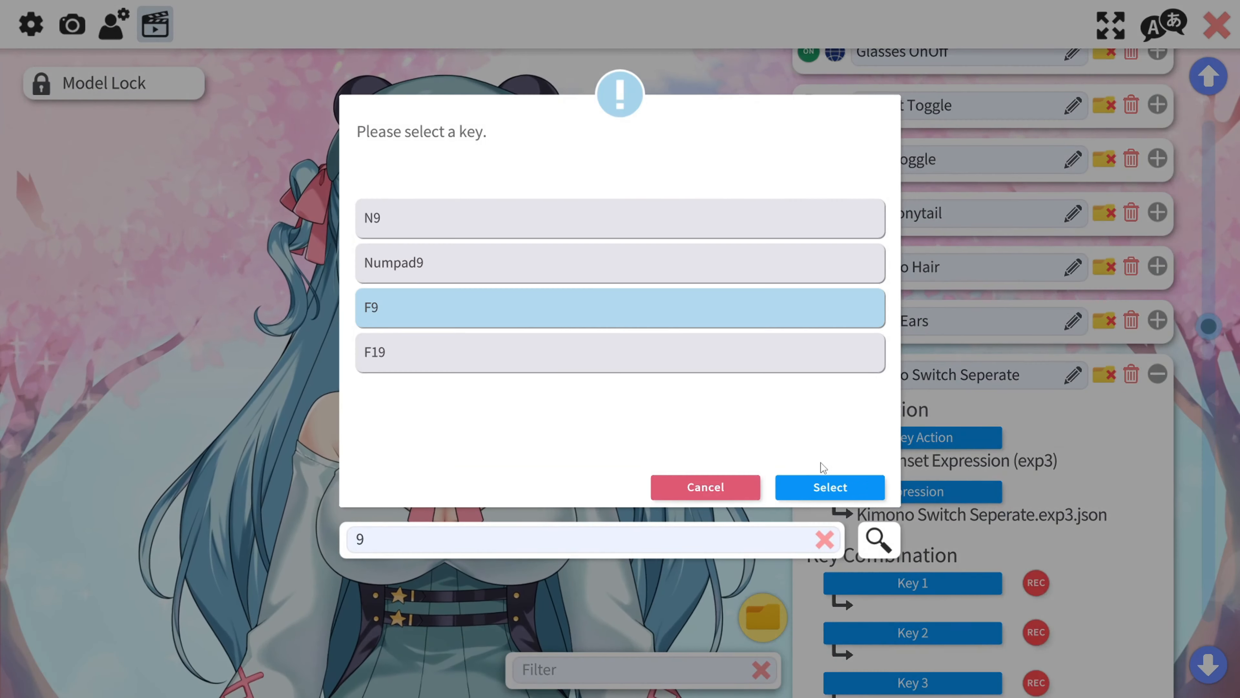
- Add a hotkey named Reset Expressions with the action Remove all Expressions
click(993, 646)
text(Reset Expressions)
scroll(928, 391, down, 2)
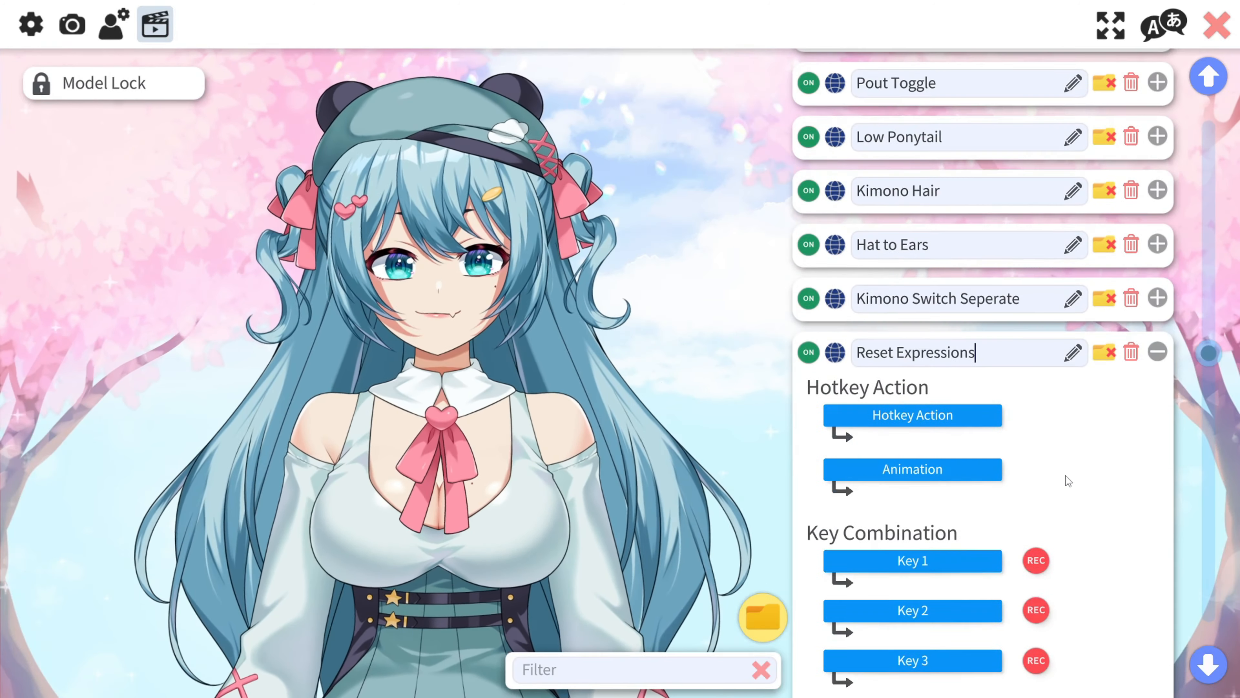
click(919, 416)
click(618, 355)
click(821, 478)
- Assign F10 as Key 1 of the Reset Expressions hotkey
click(899, 483)
text(0)
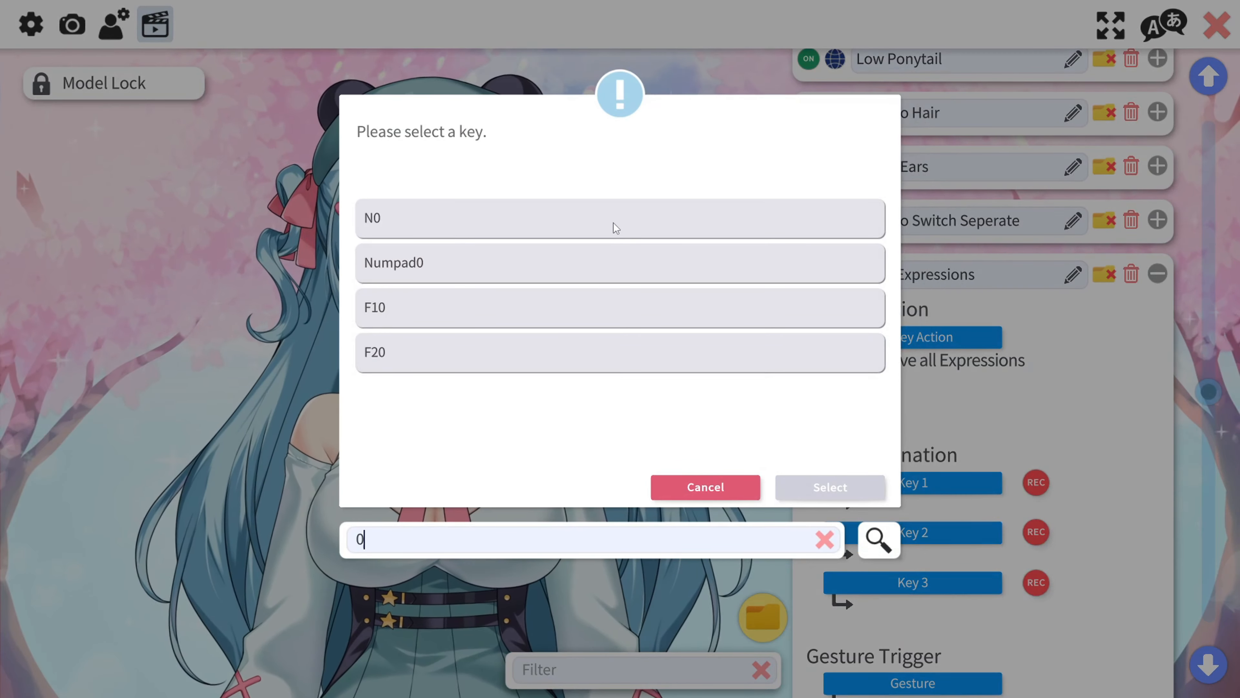
click(565, 318)
click(830, 487)
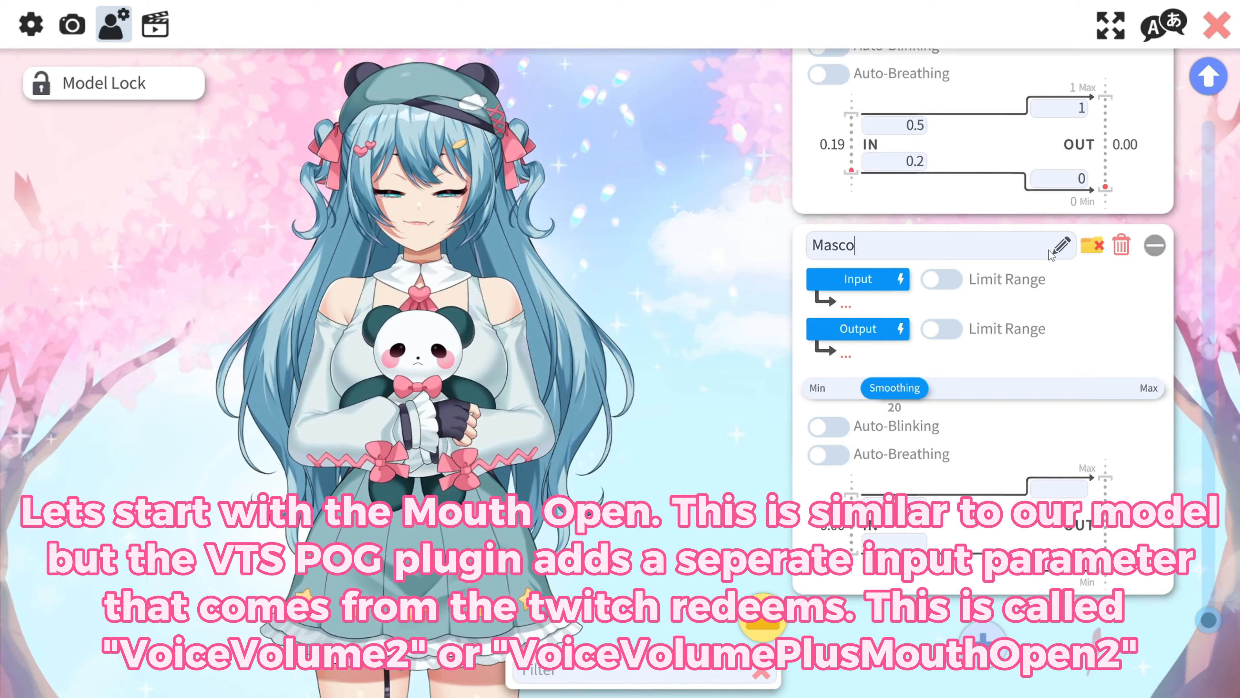
- Name the new tracking parameter Mascot Mouth Open and set its input to VoiceVolumePlusMouthOpen2
text(t Mouth Open)
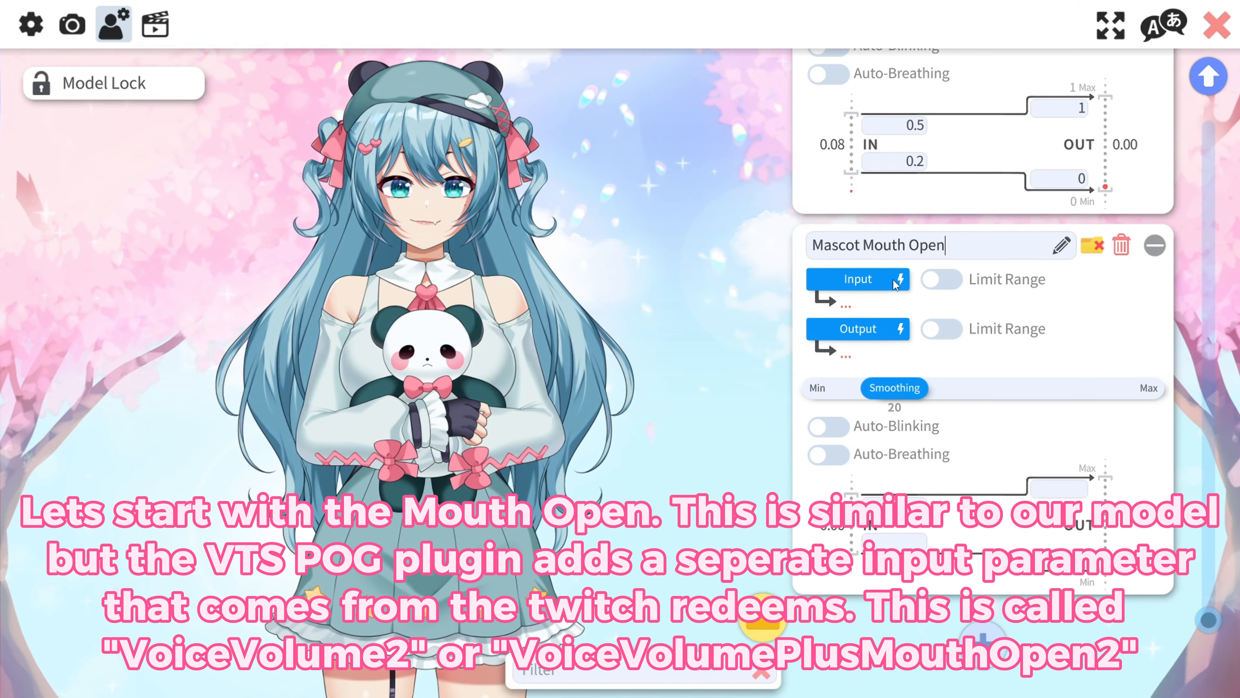
click(894, 280)
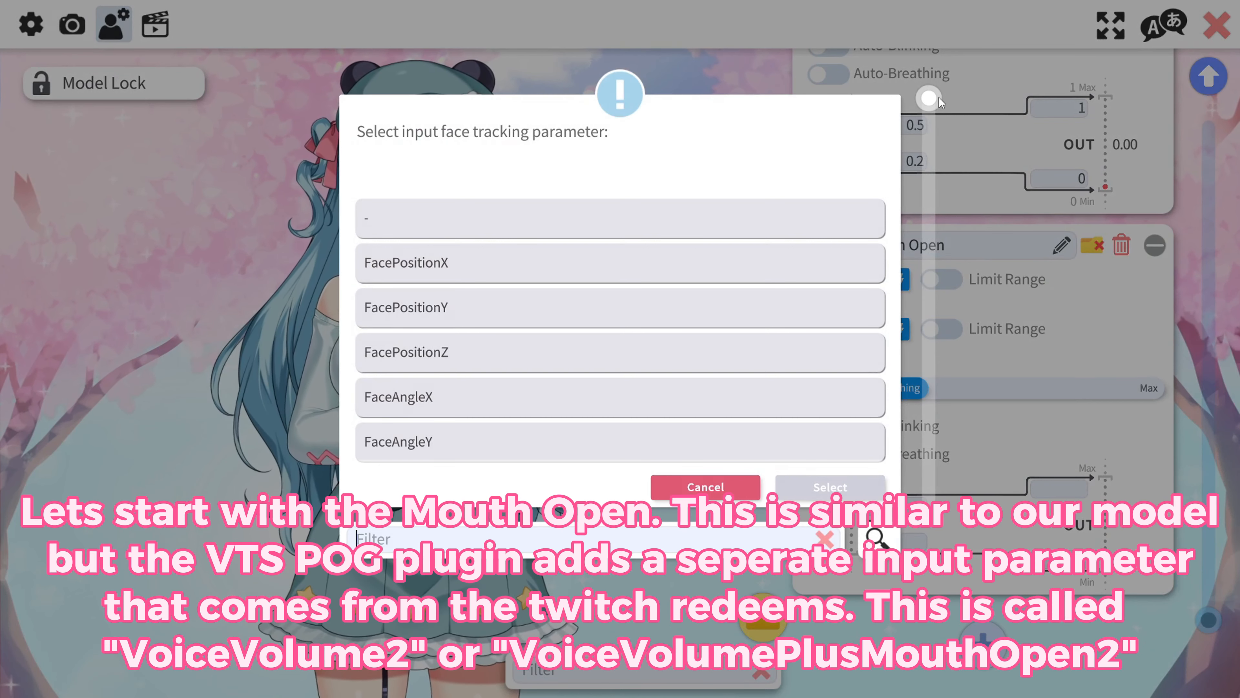
drag(939, 97, 906, 527)
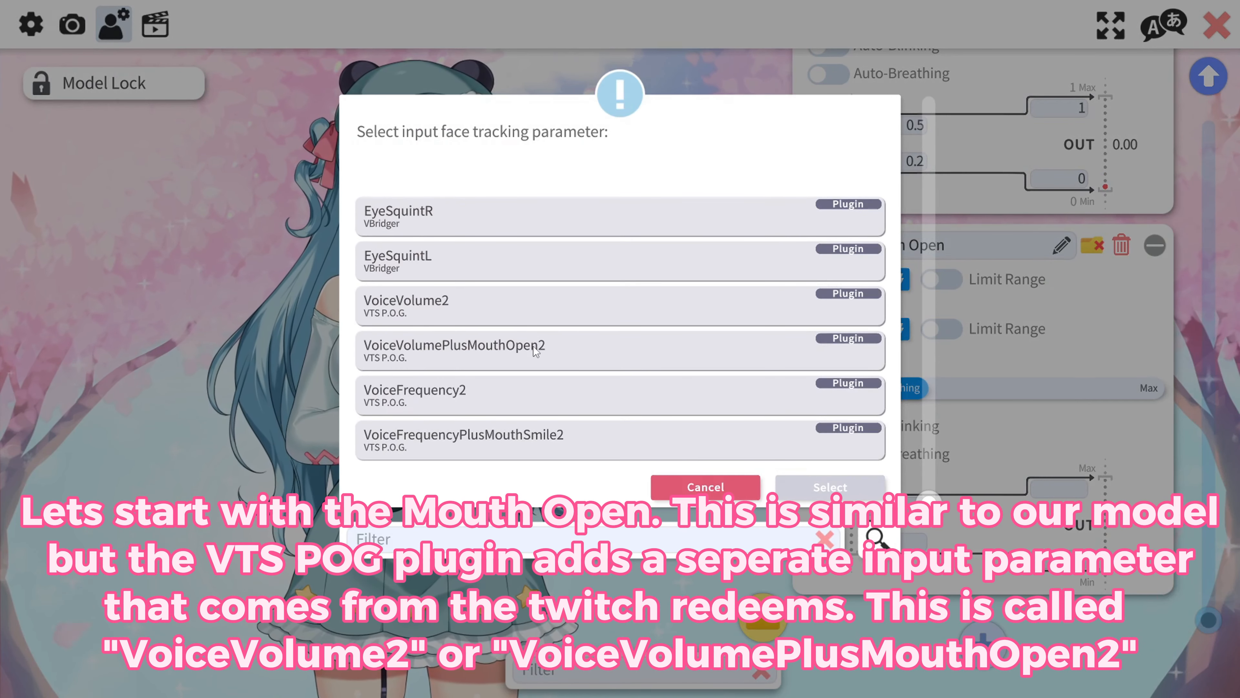
click(536, 350)
click(816, 491)
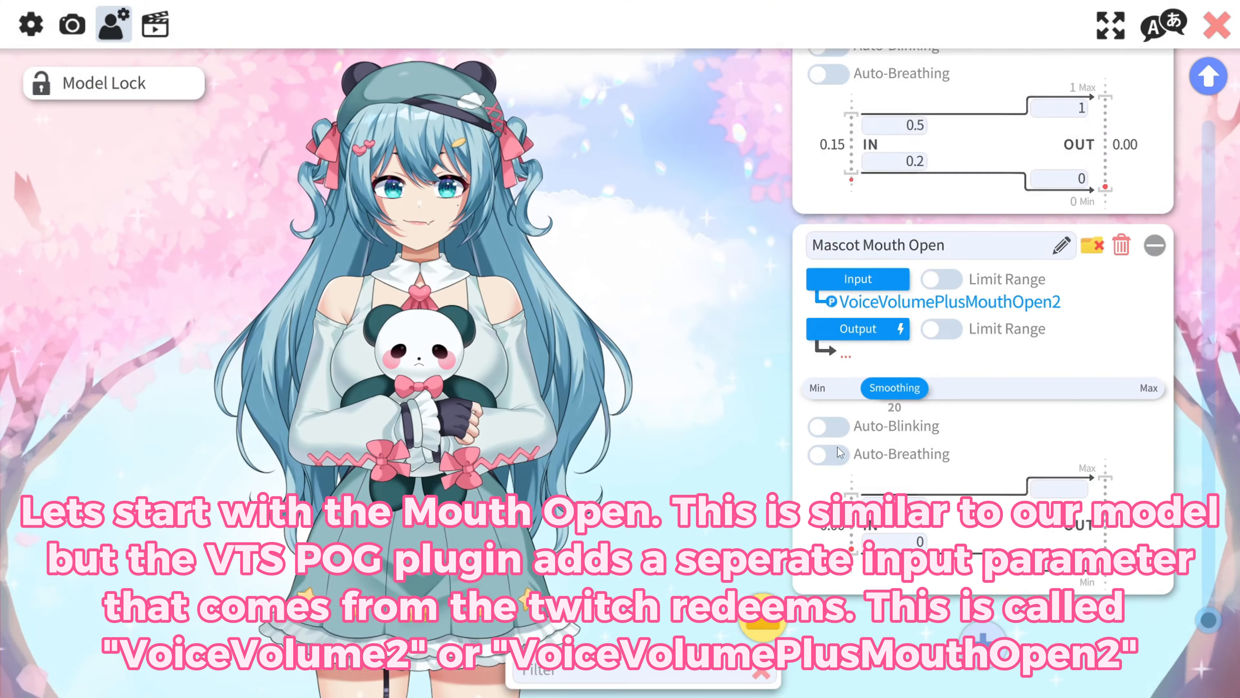
- Set the output of Mascot Mouth Open to the Live2D parameter Mouth Open (VoiceVolumePlusMouthOpen2)
click(850, 334)
drag(926, 109, 934, 554)
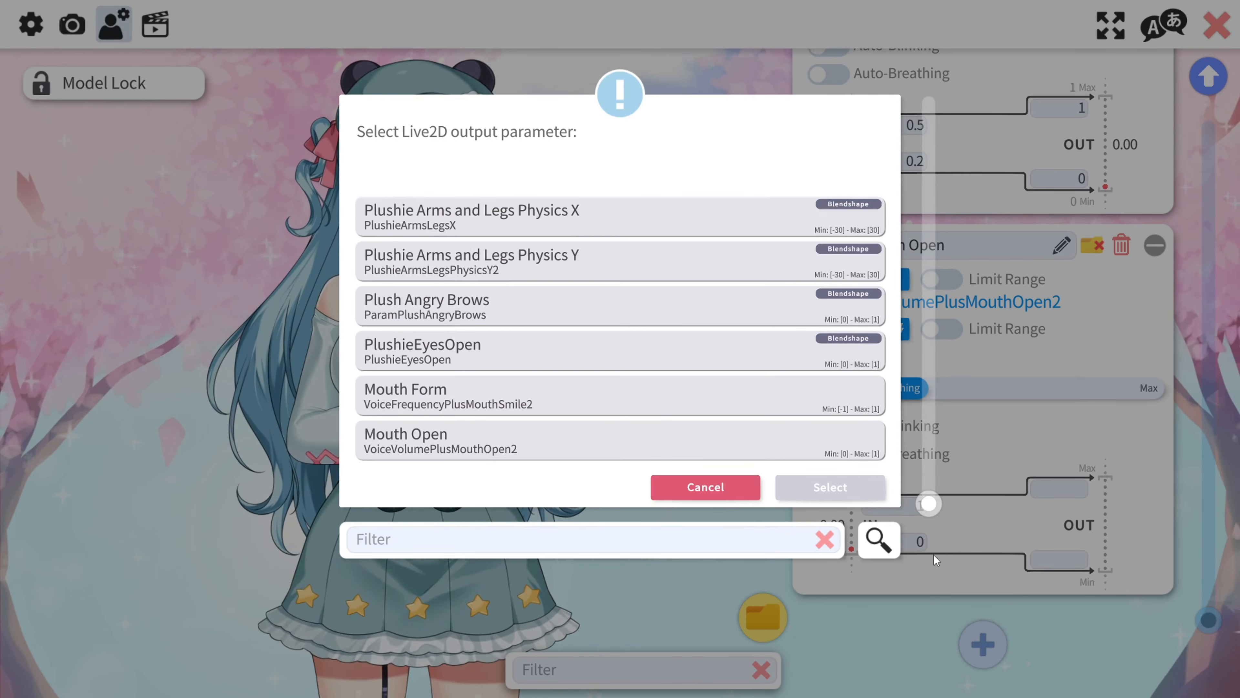
click(621, 398)
click(680, 437)
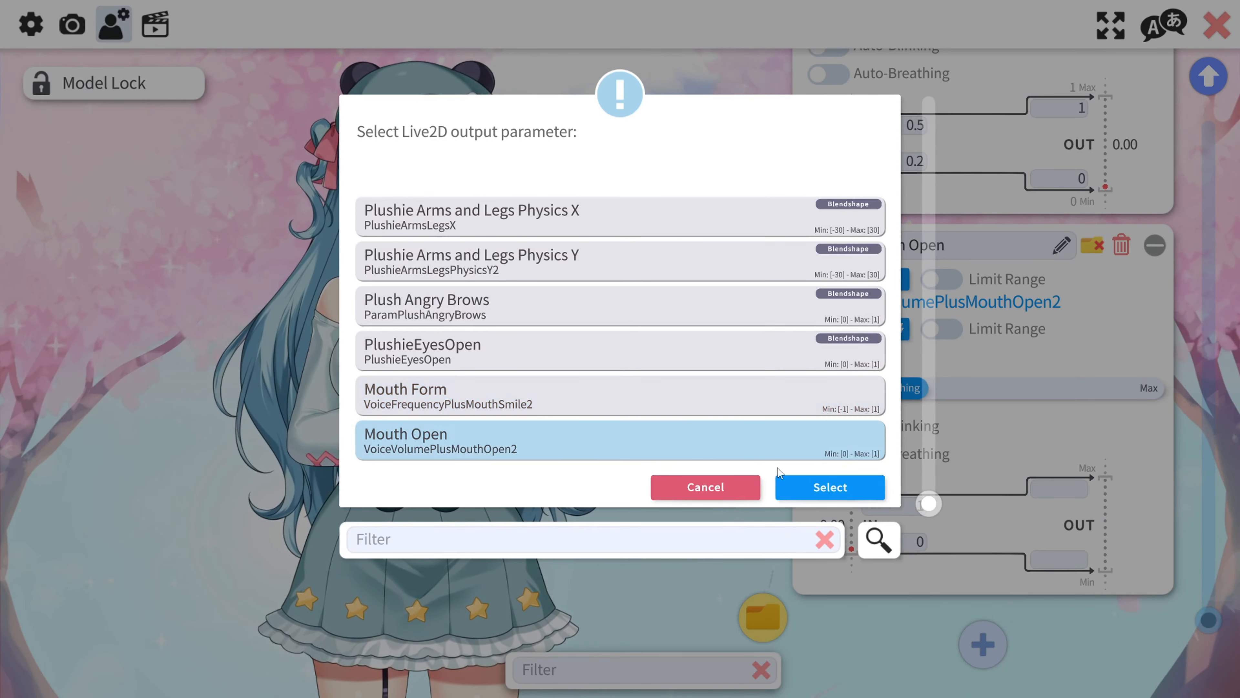
click(868, 490)
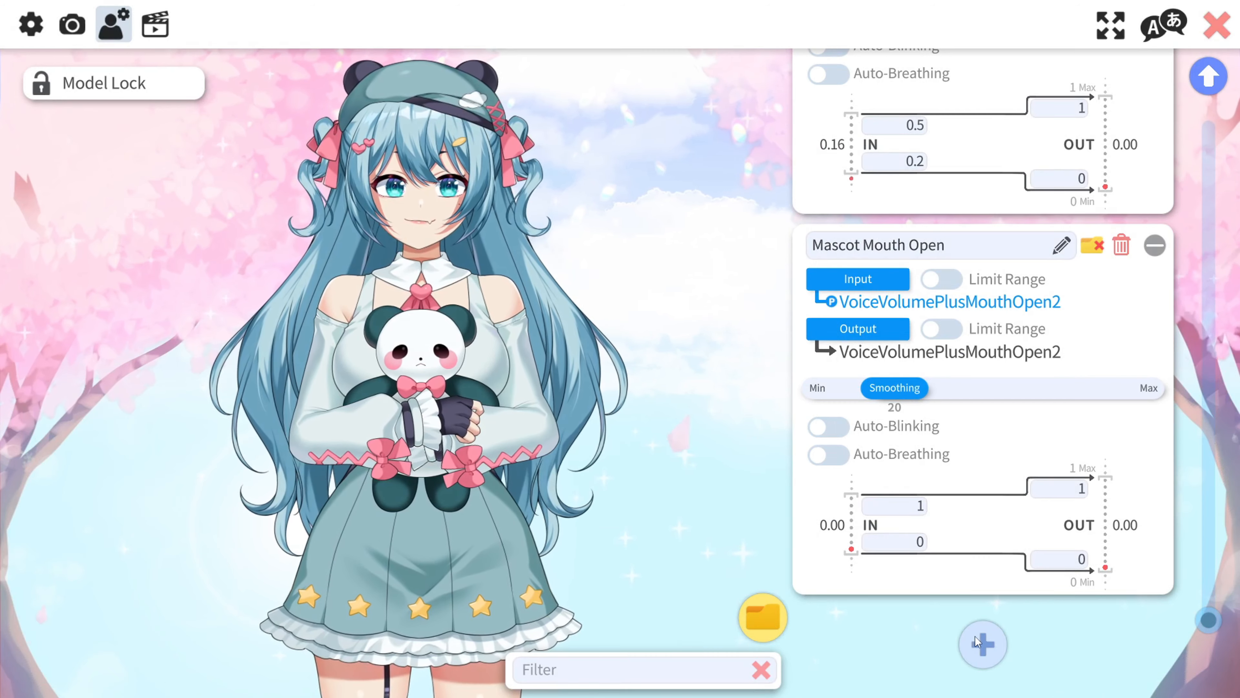
- Add a tracking parameter named Mascot Mouth Form with VoiceFrequencyPlusMouthSmile2 as its input
click(974, 637)
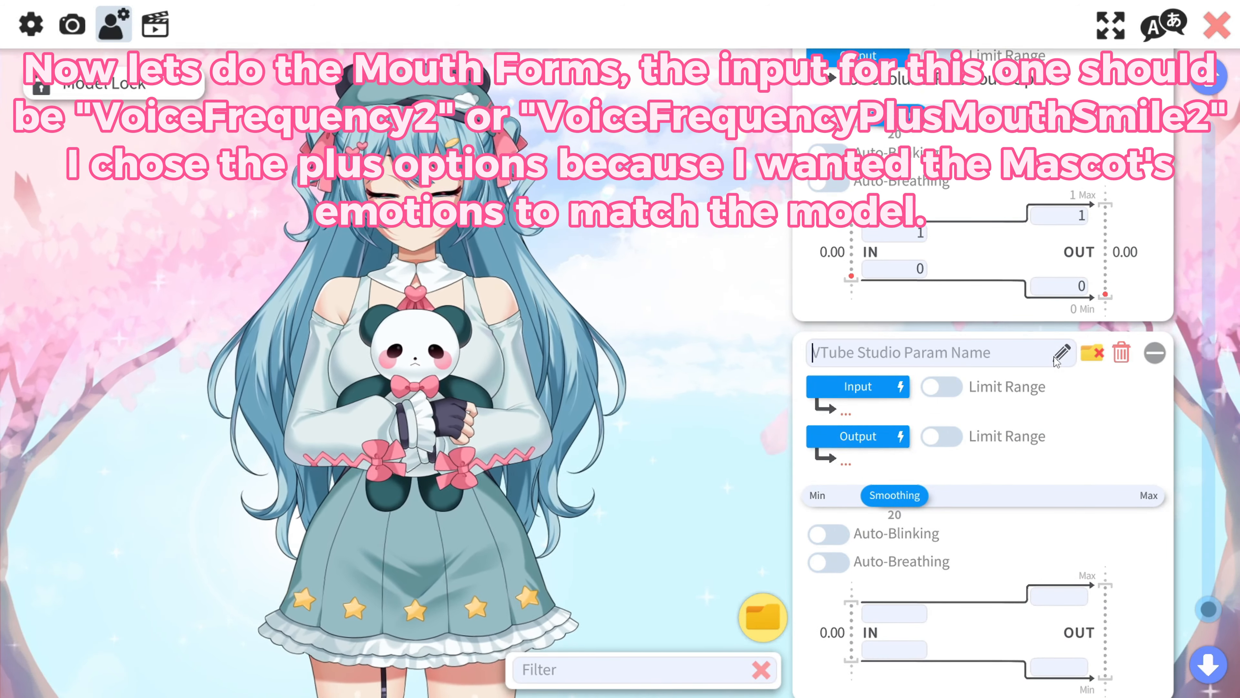
text(Mascot)
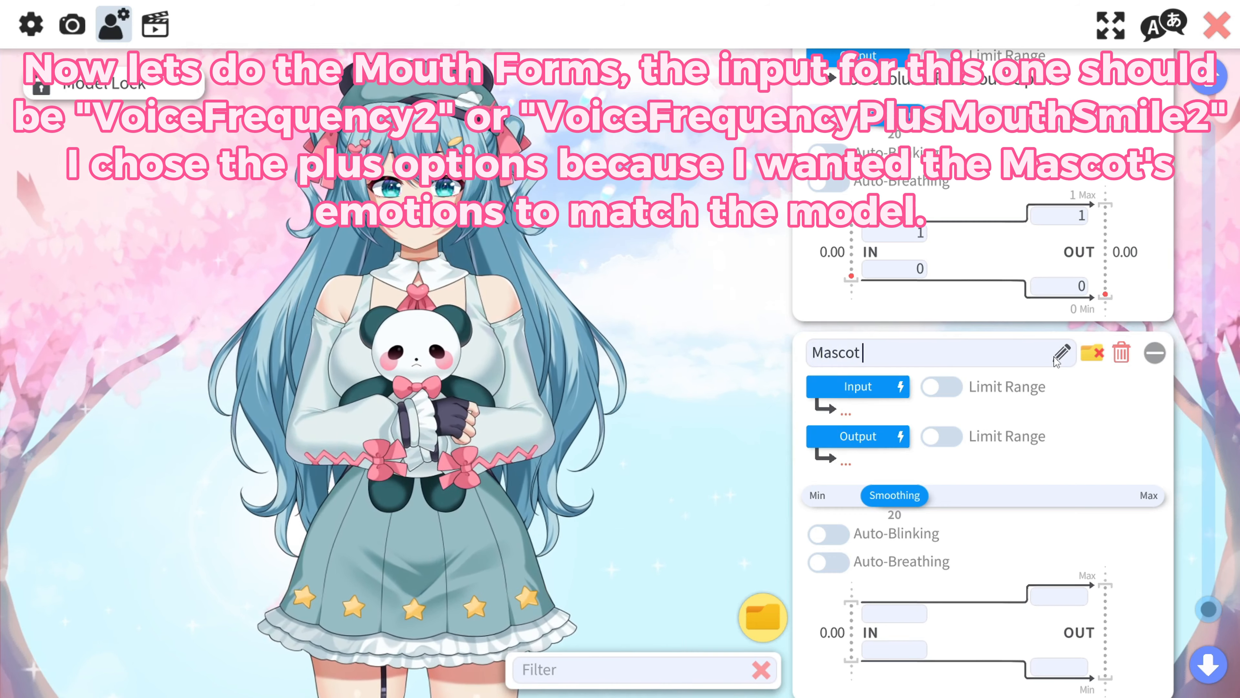
text( Mouth Form)
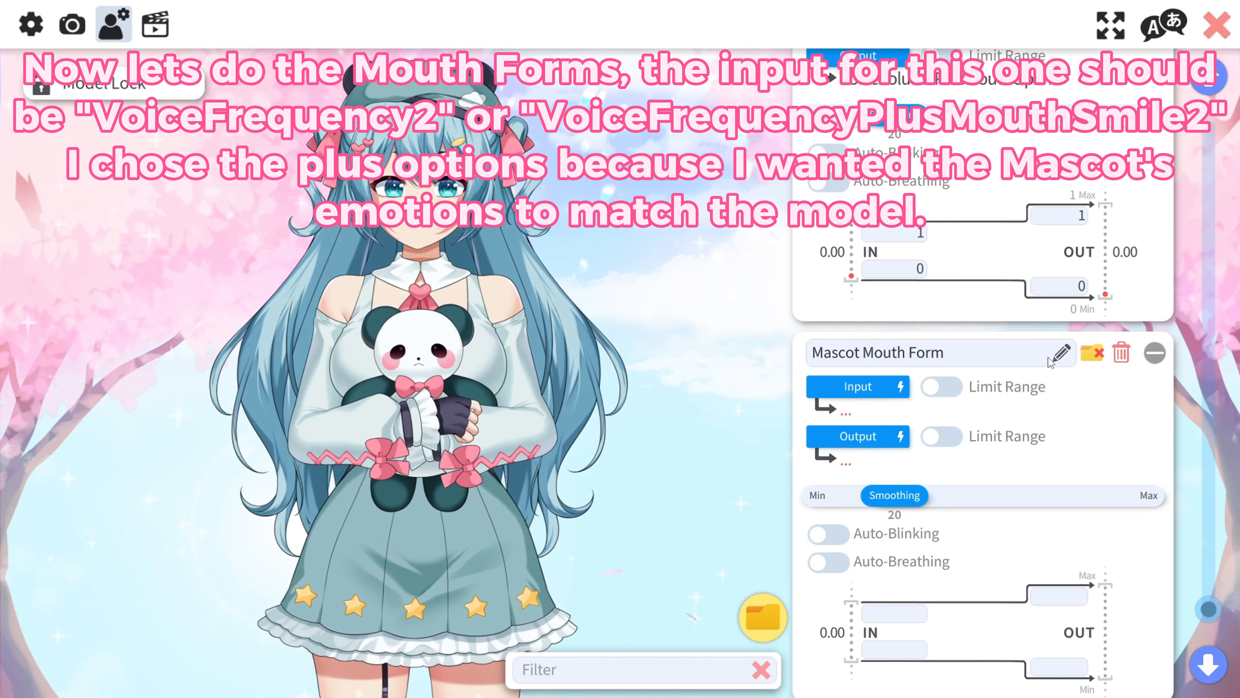
scroll(1049, 449, down, 1)
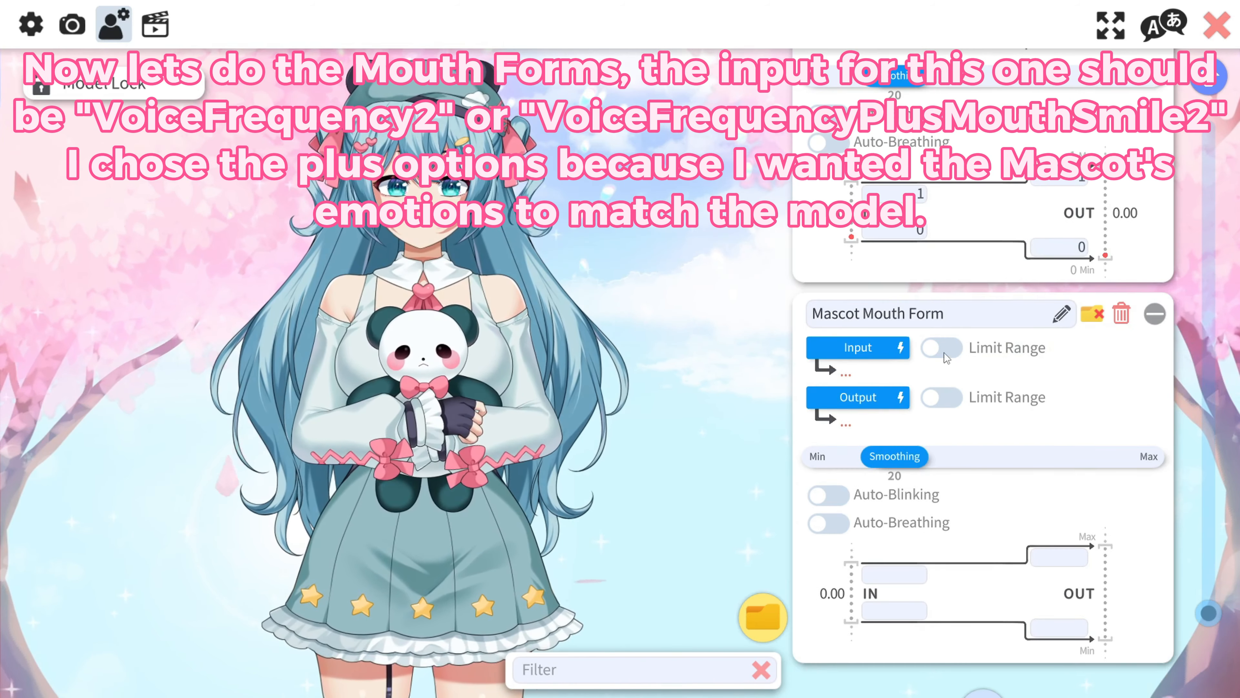
click(840, 346)
drag(929, 105, 941, 508)
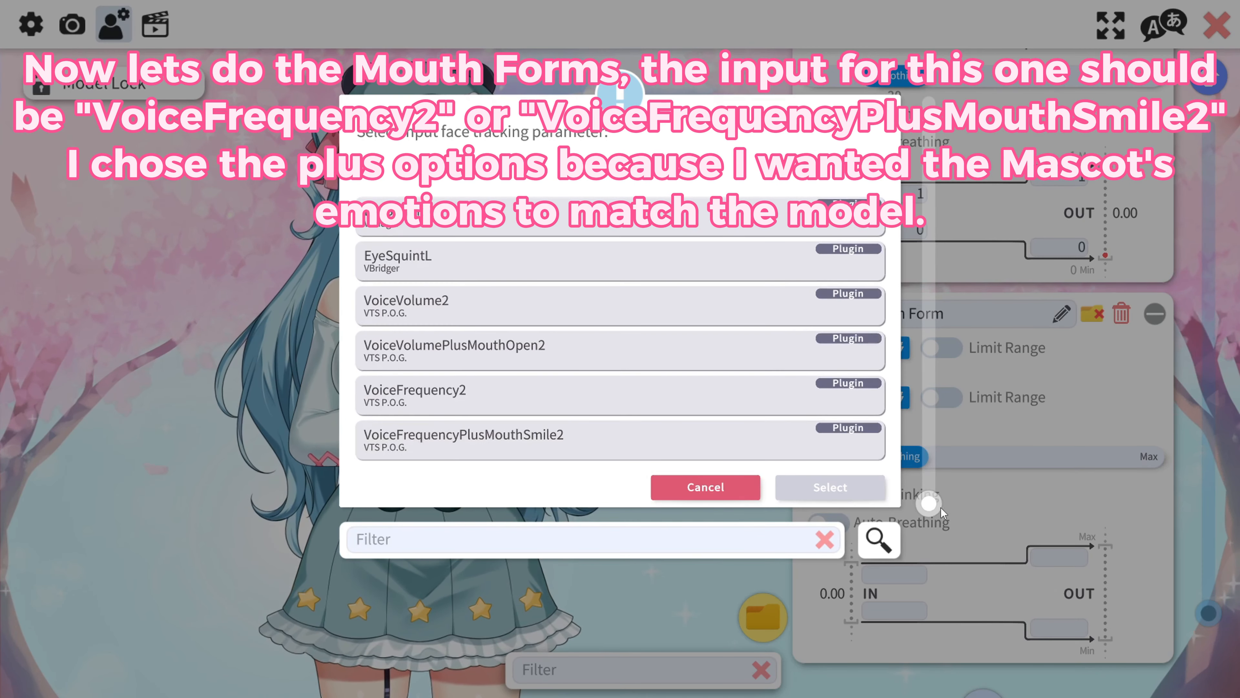
click(551, 446)
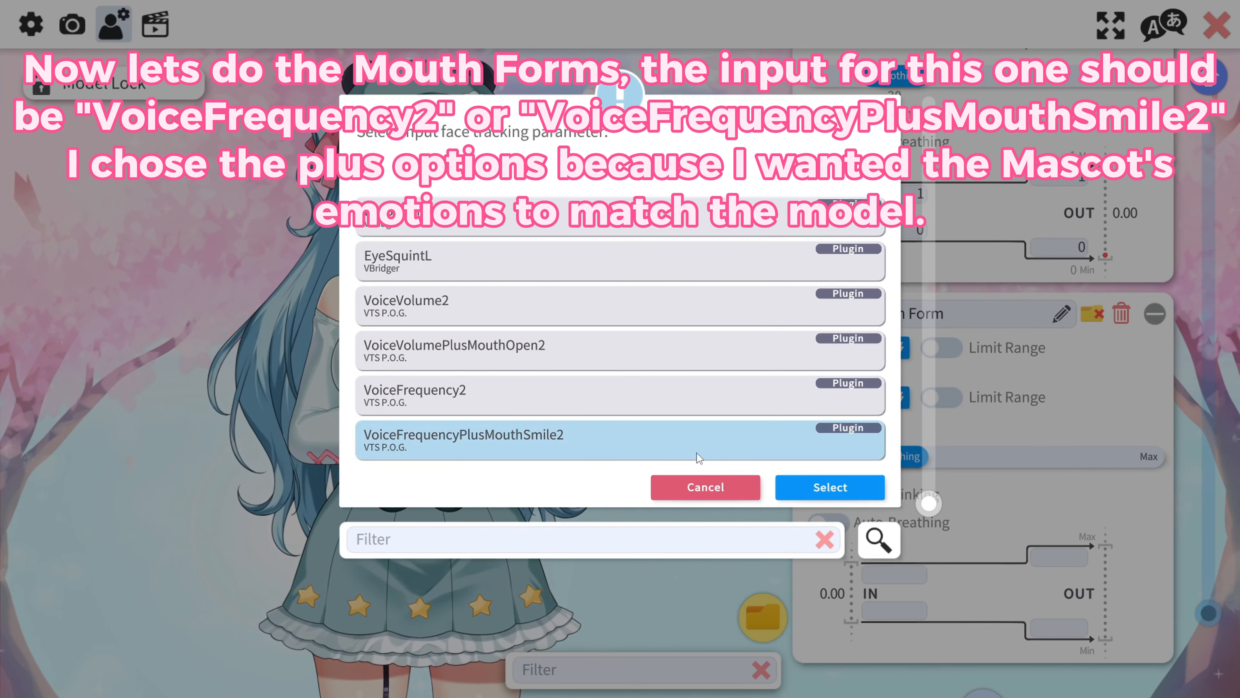
click(822, 494)
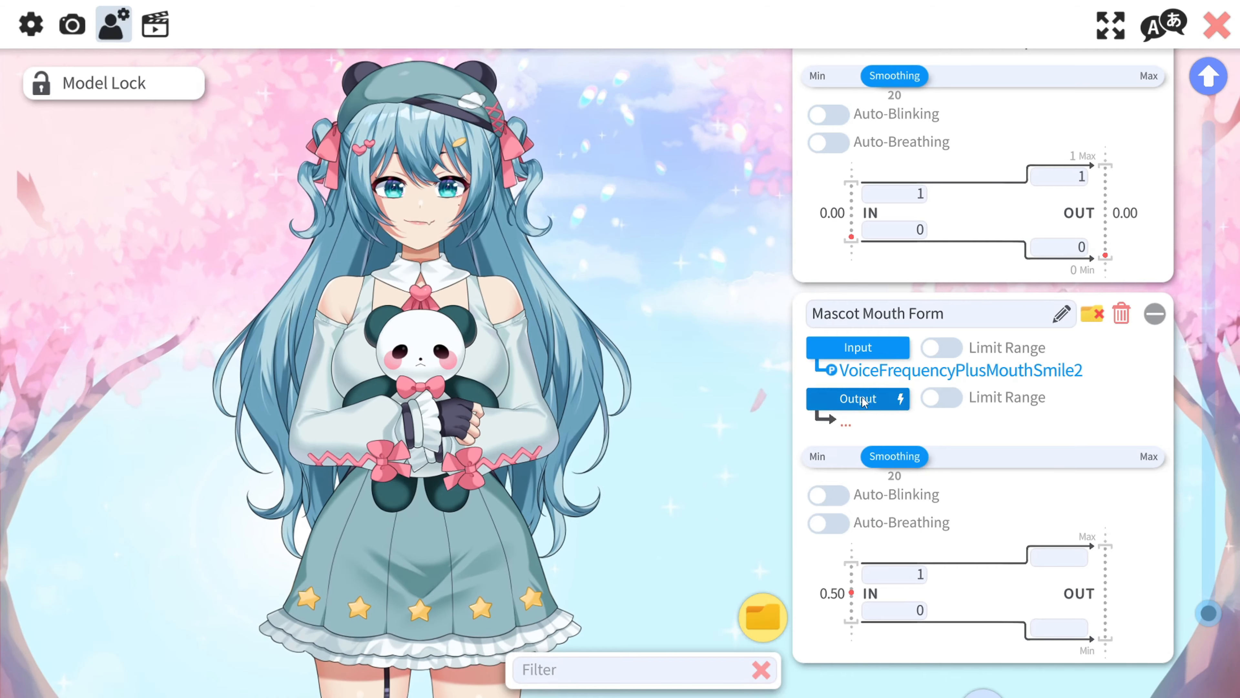
- Set the output of Mascot Mouth Form to the Live2D parameter Mouth Form (VoiceFrequencyPlusMouthSmile2)
click(862, 400)
drag(930, 97, 944, 524)
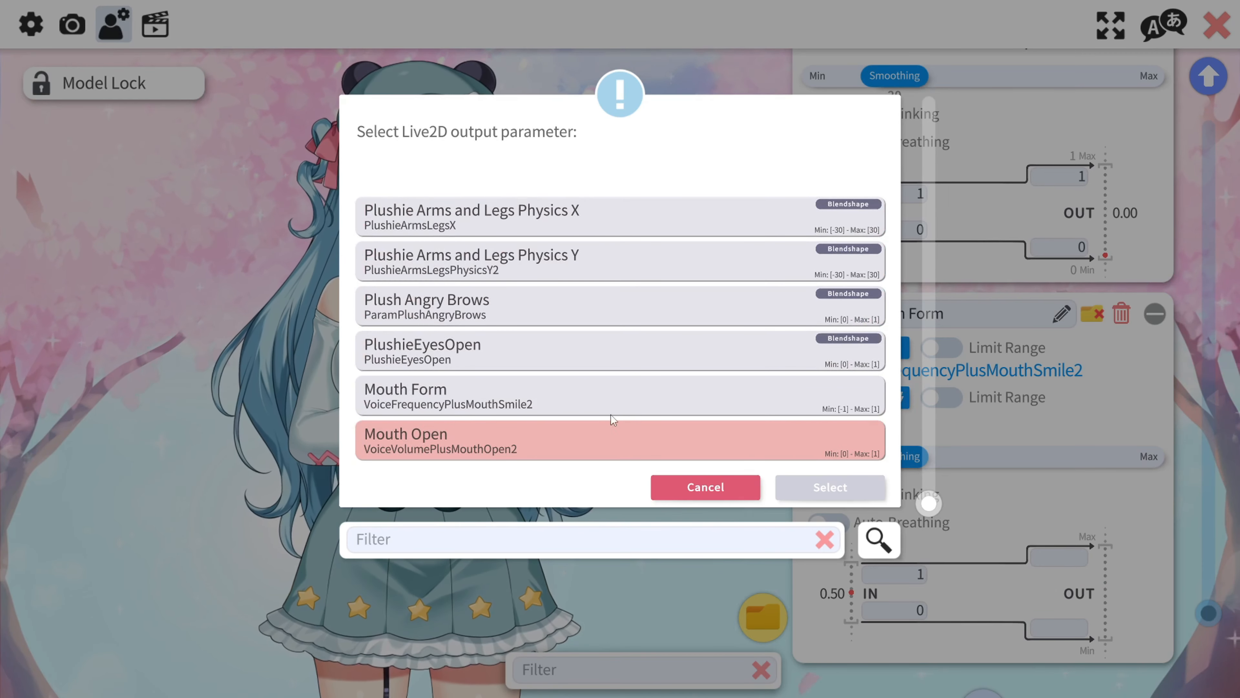
click(605, 404)
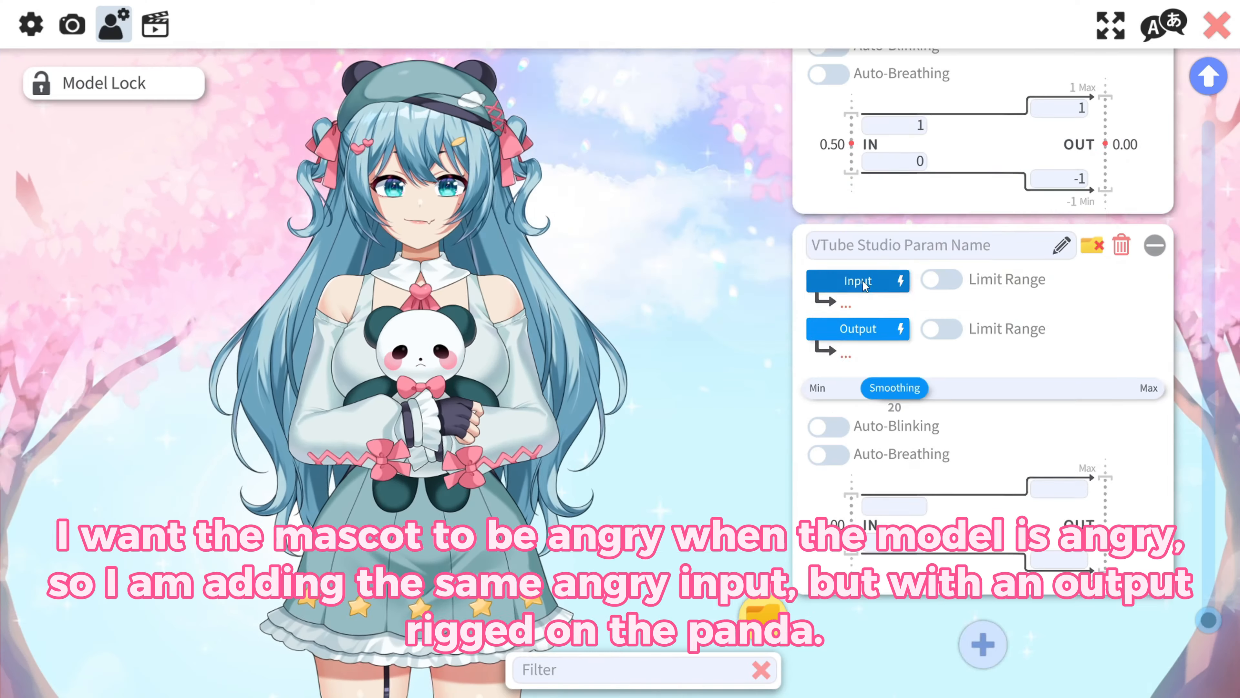
click(863, 281)
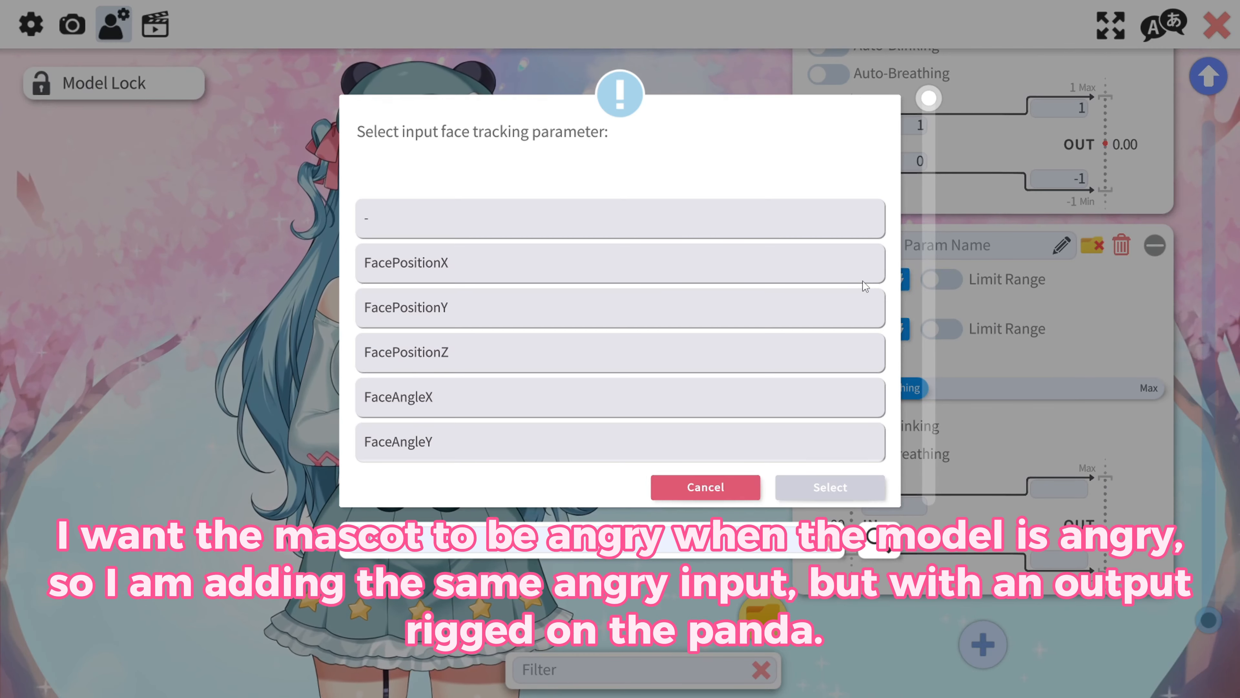
click(679, 486)
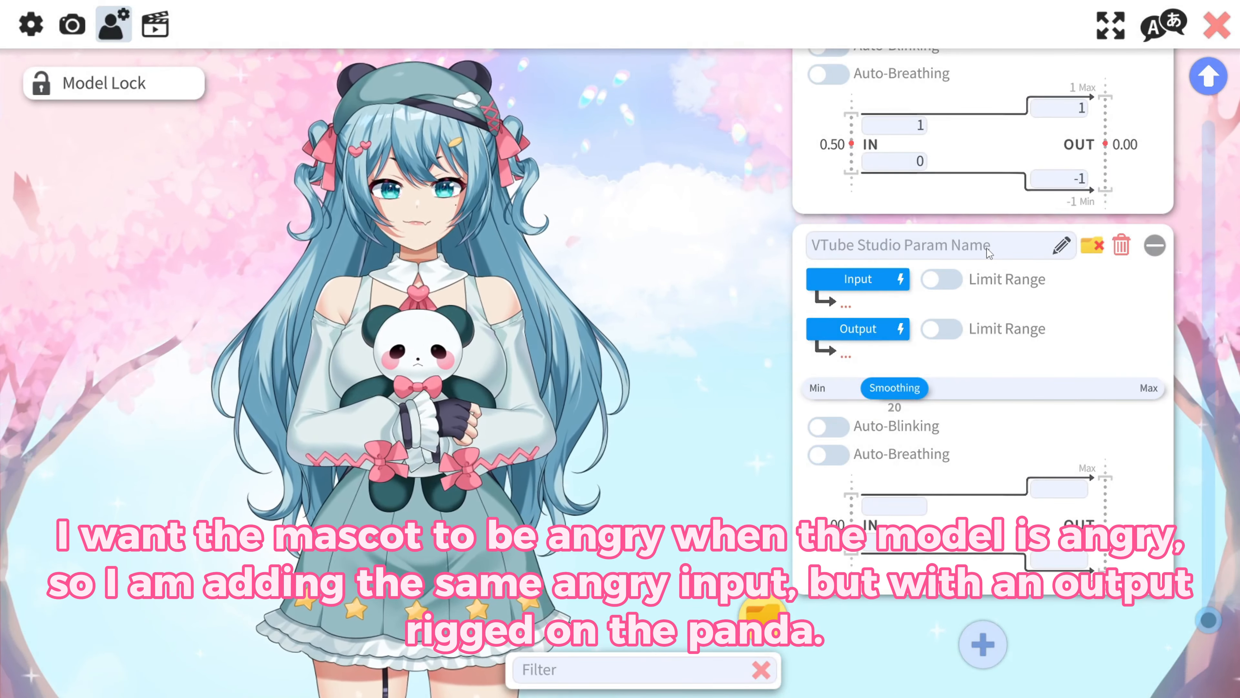
- Name the new tracking parameter Mascot Angry Brows and set its input to the angry tracking parameter found by filtering for Angry
text(Mascot Angry)
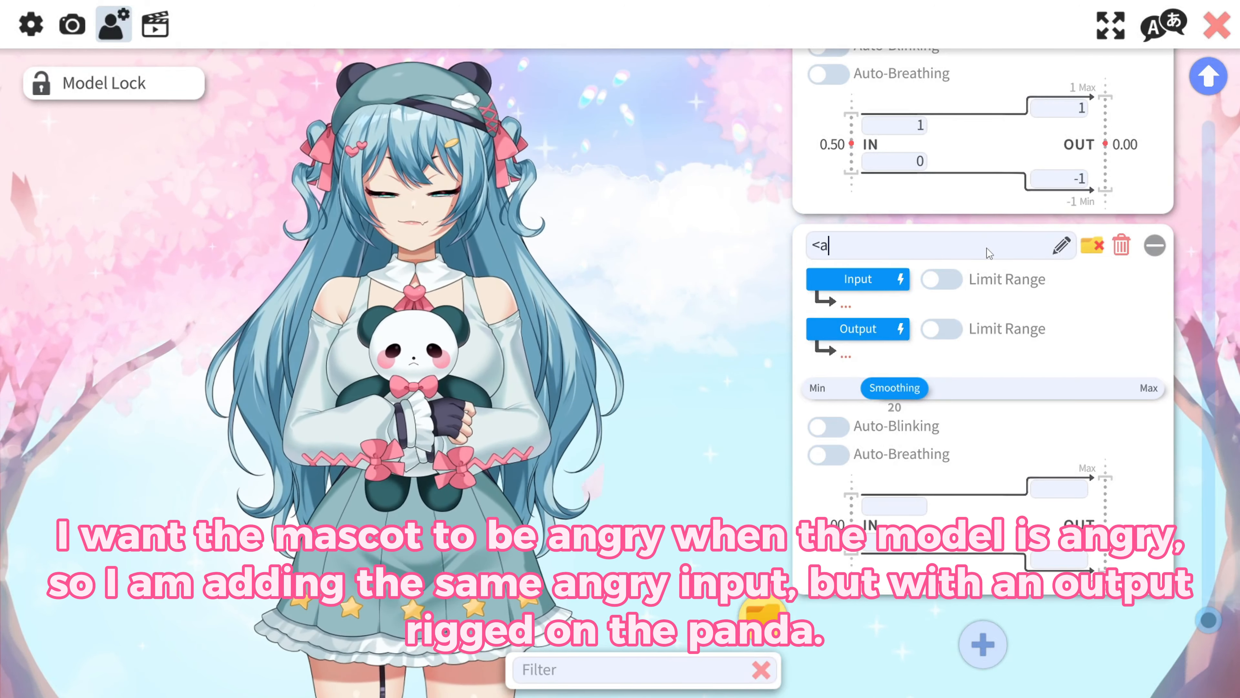
text( Brows)
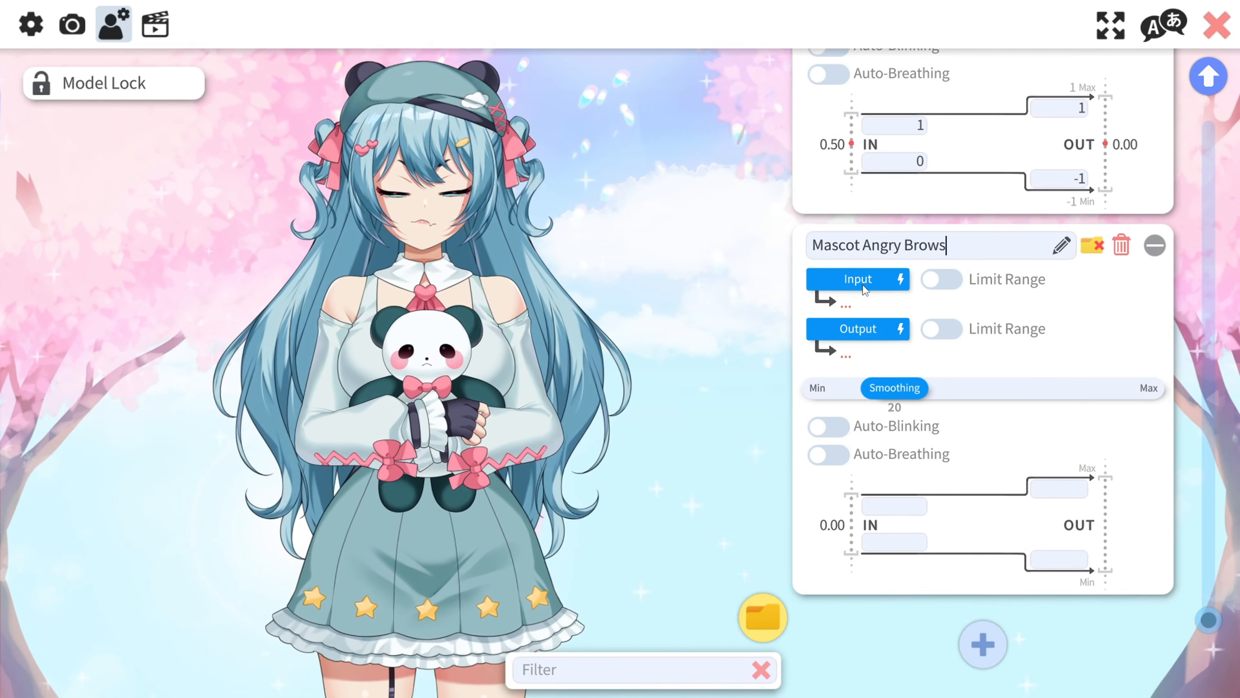
click(863, 284)
text(Angry)
click(777, 261)
click(821, 494)
- Set the output of Mascot Angry Brows to the Live2D parameter Plush Angry Brows (ParamPlushAngryBrows)
click(874, 332)
text(Angry)
click(872, 271)
click(831, 487)
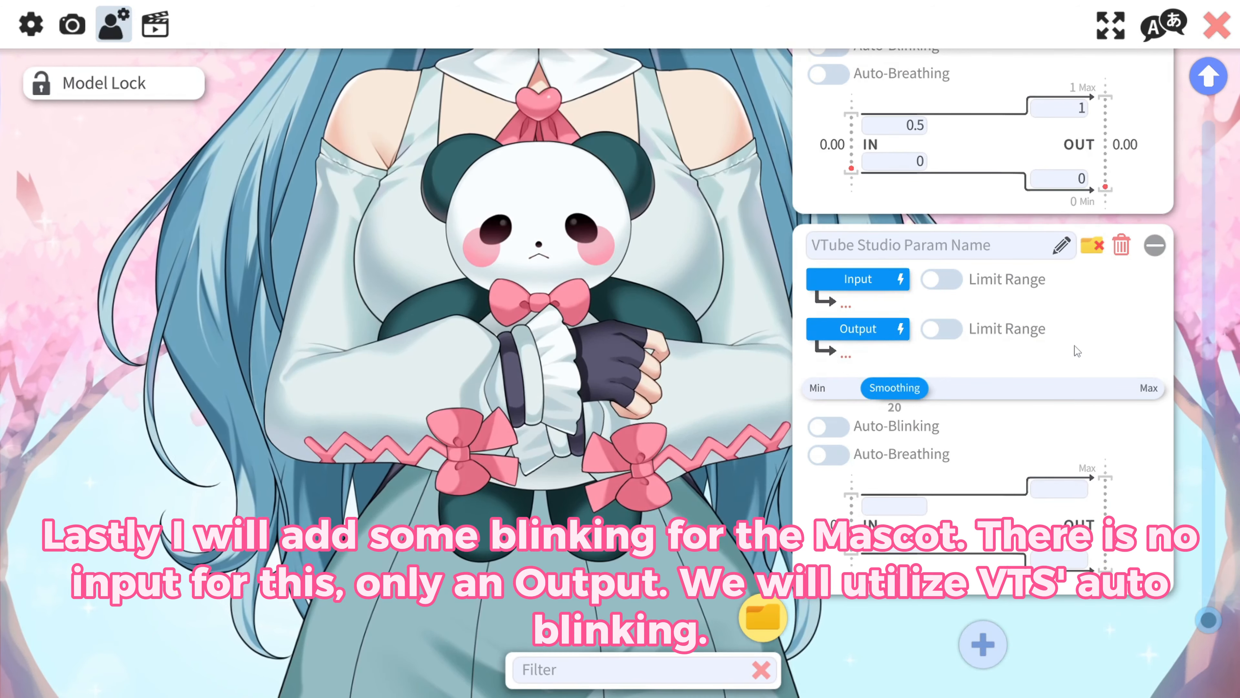
- Name the next new tracking parameter Mascot Blinking
click(1059, 246)
text(Mascot)
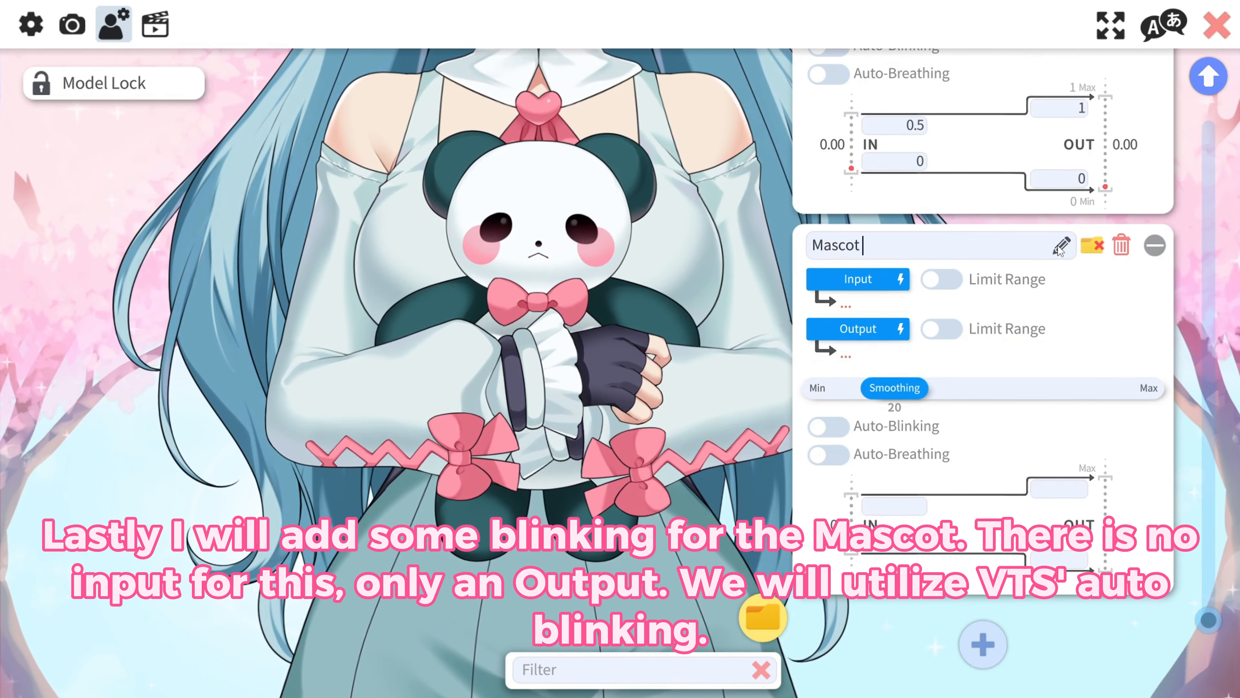
text( Blinking)
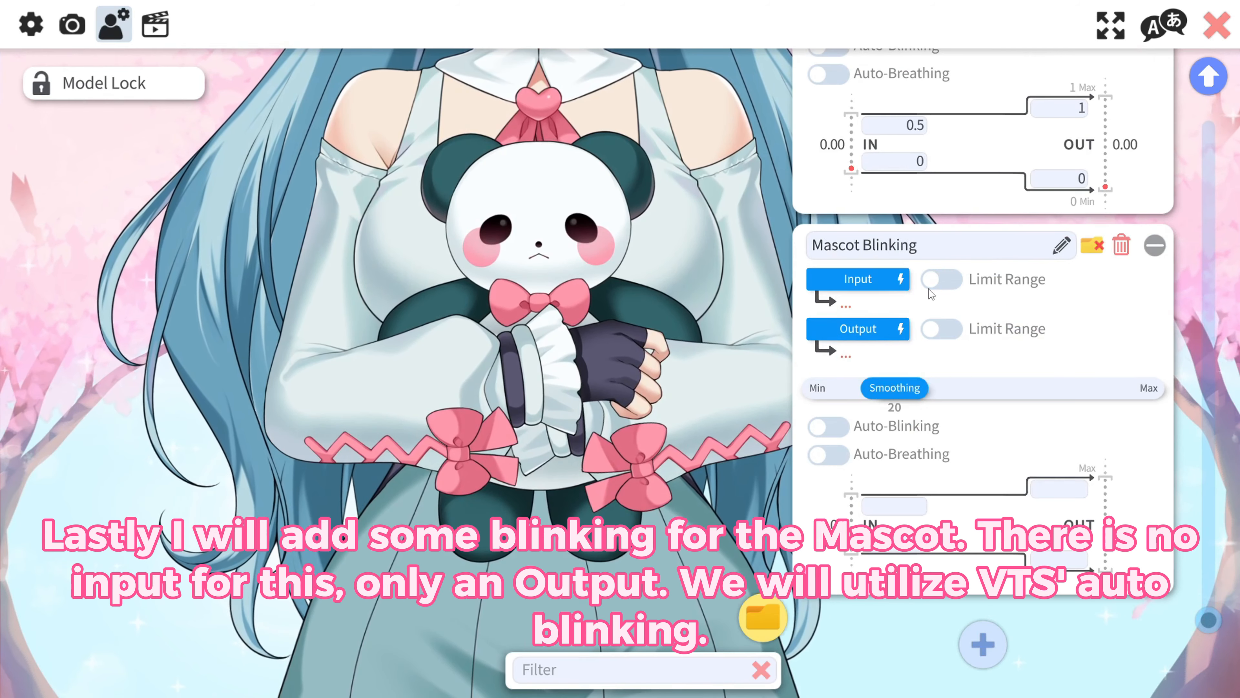
- Set the output of Mascot Blinking to the Live2D parameter PlushieEyesOpen and enable Auto-Blinking, leaving its input unassigned
click(879, 331)
drag(929, 99, 930, 528)
click(544, 367)
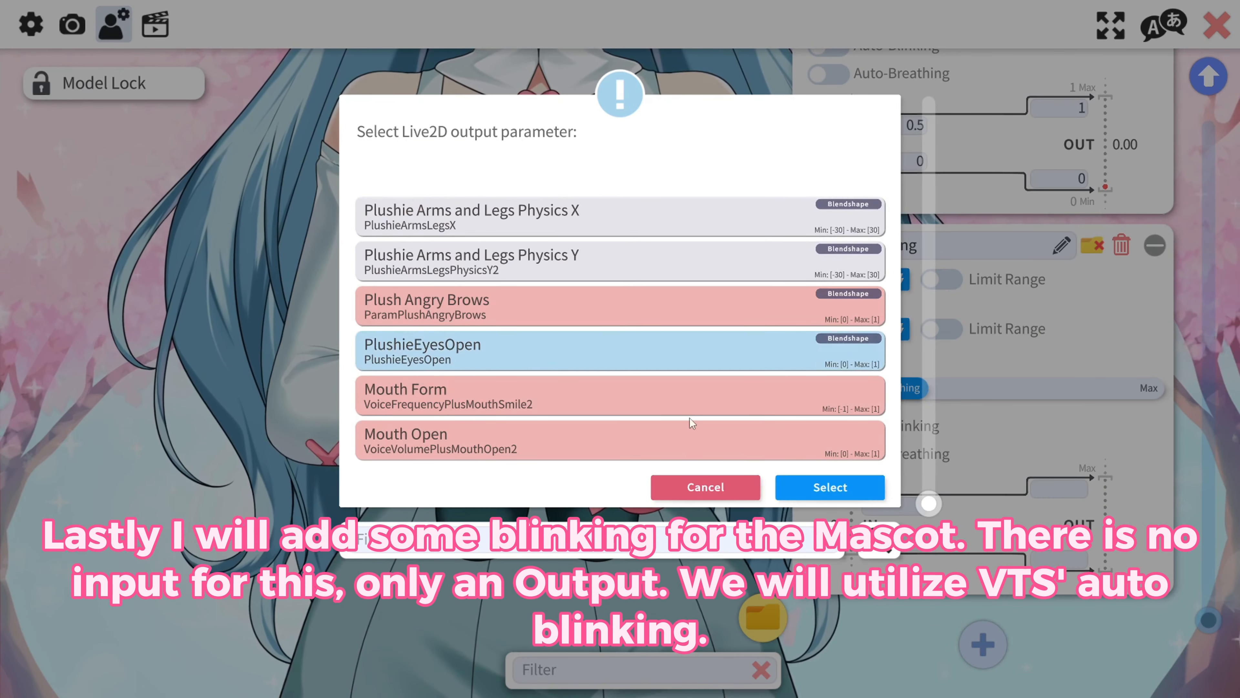
click(790, 495)
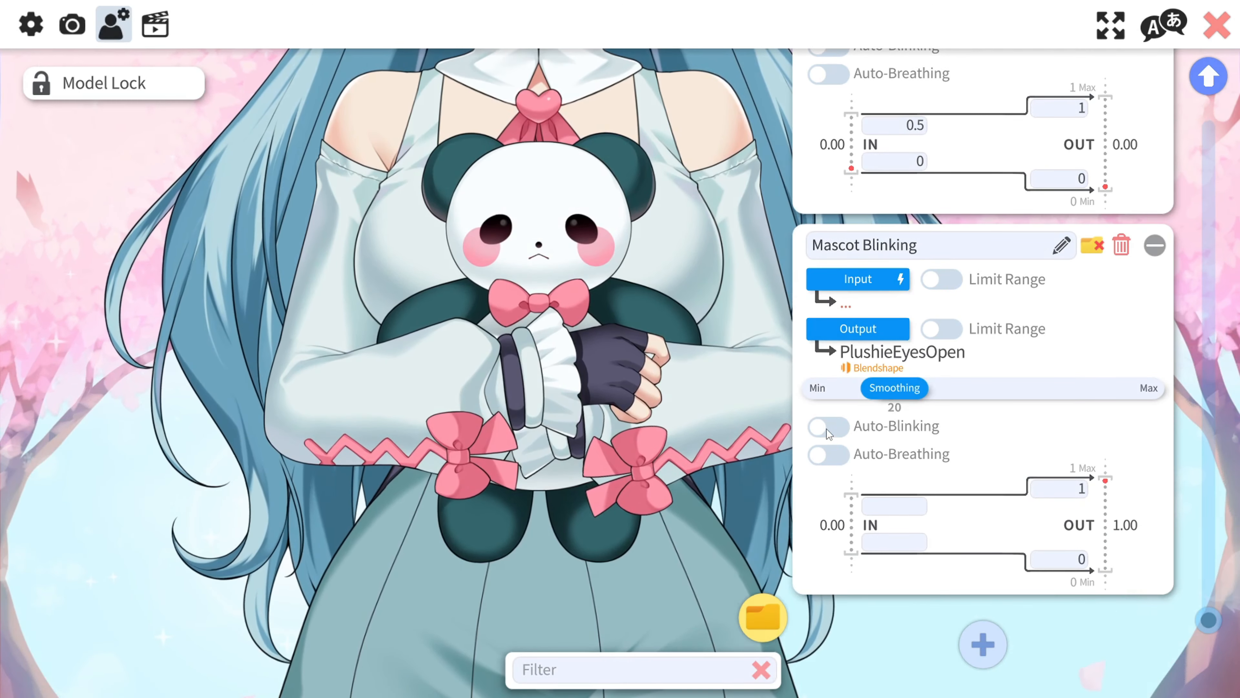
click(827, 435)
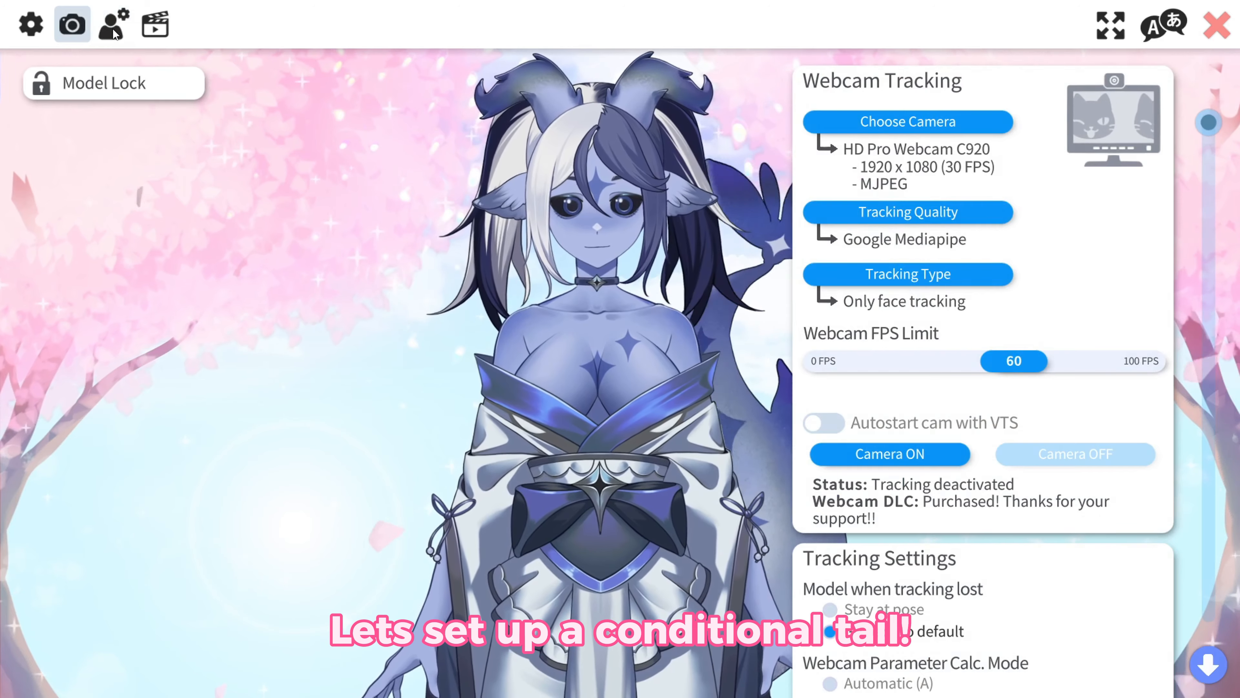
- Open the model settings of the Rhea model
click(113, 27)
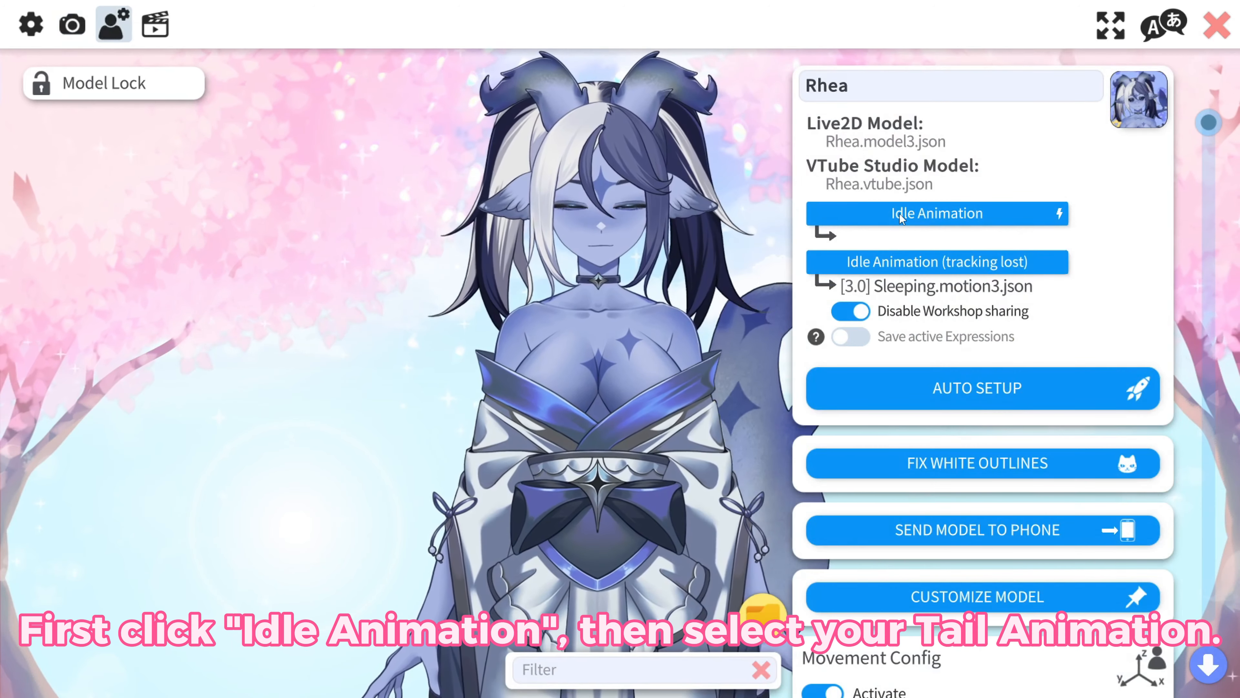